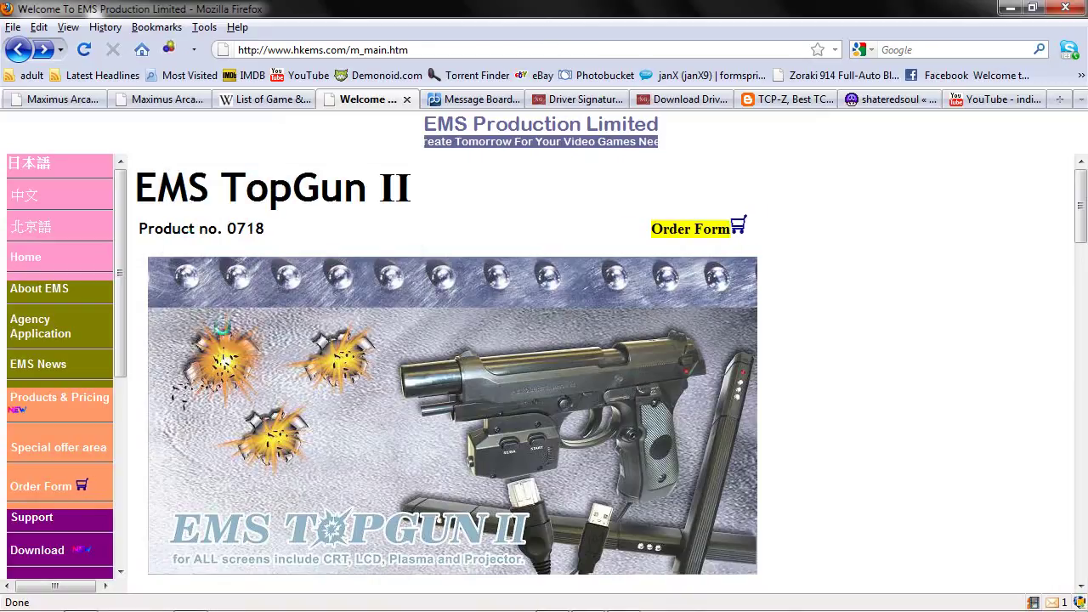
Switch to the Message Board tab with the TopGun driver thread for Vista and Windows 7 x64
{"action": "mouse_move", "coordinate": [552, 602]}
{"action": "left_click", "coordinate": [623, 600]}
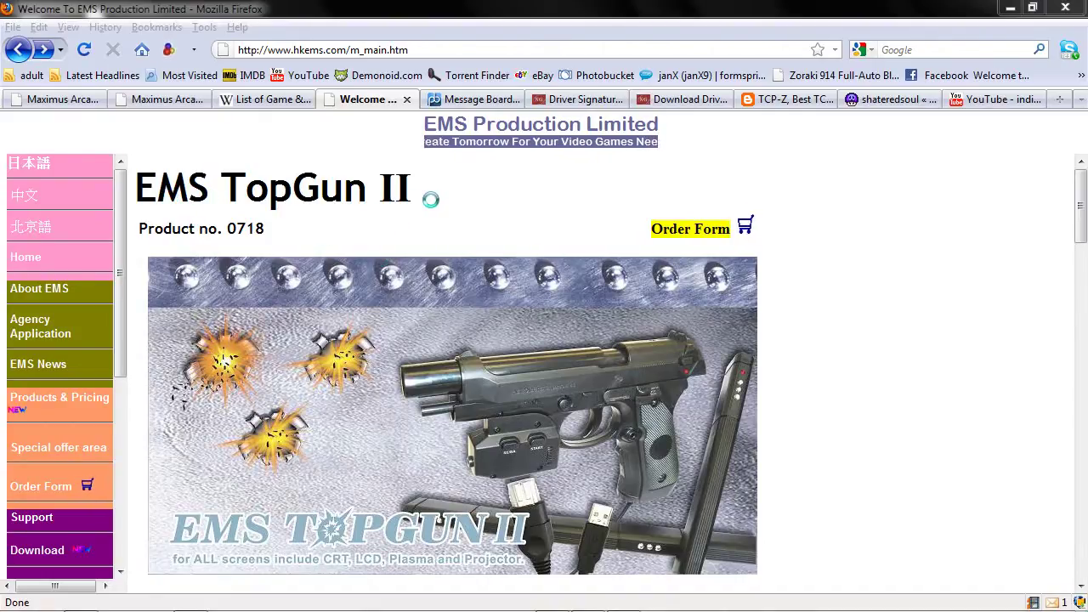
{"action": "left_click", "coordinate": [476, 98]}
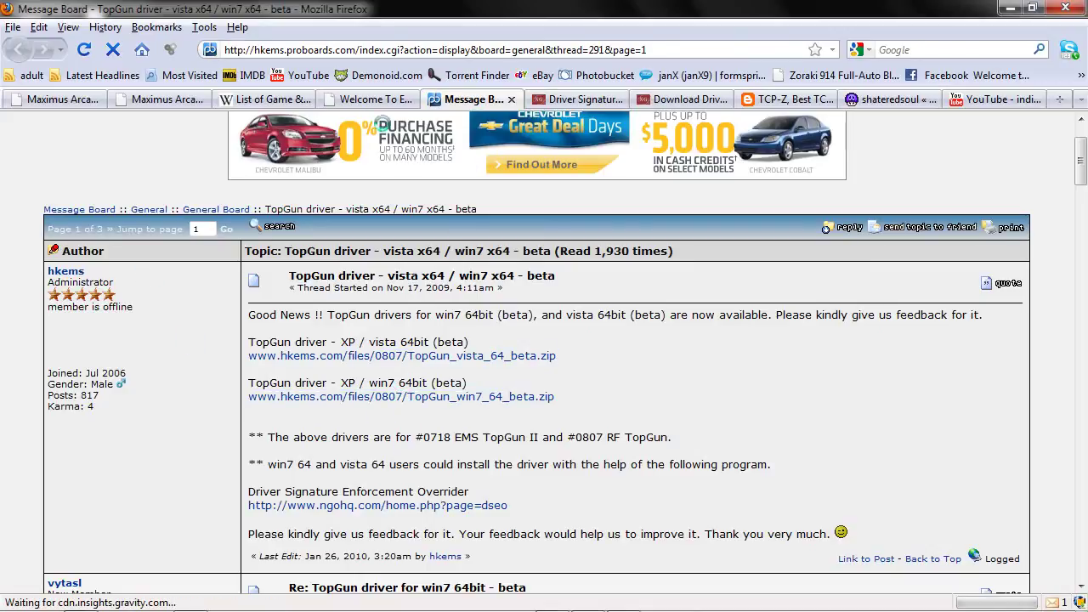
{"action": "left_click", "coordinate": [361, 97]}
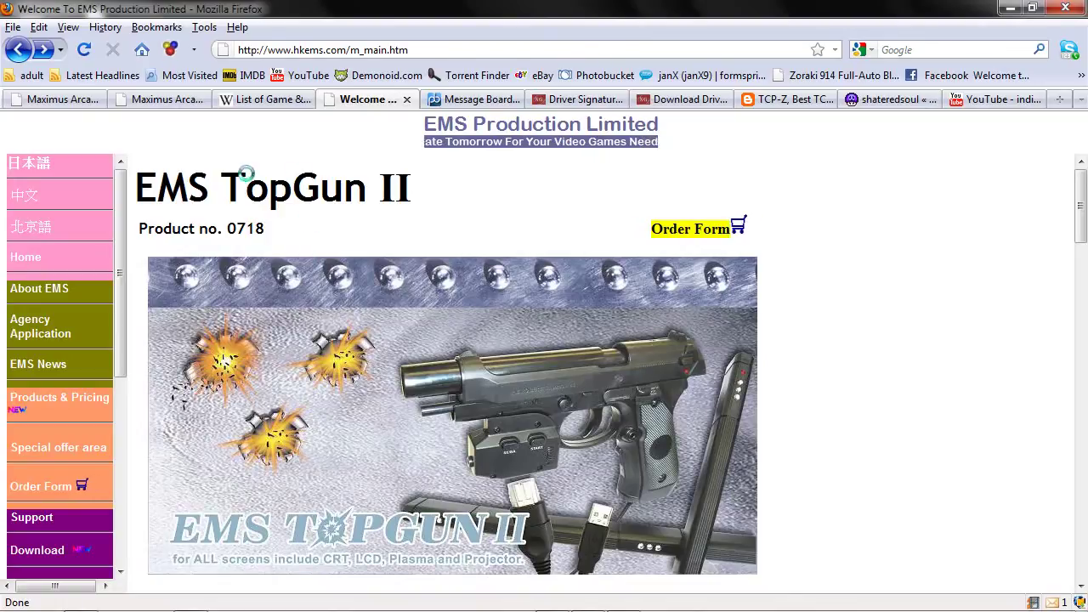
{"action": "scroll", "coordinate": [309, 204], "scroll_direction": "down", "scroll_amount": 15}
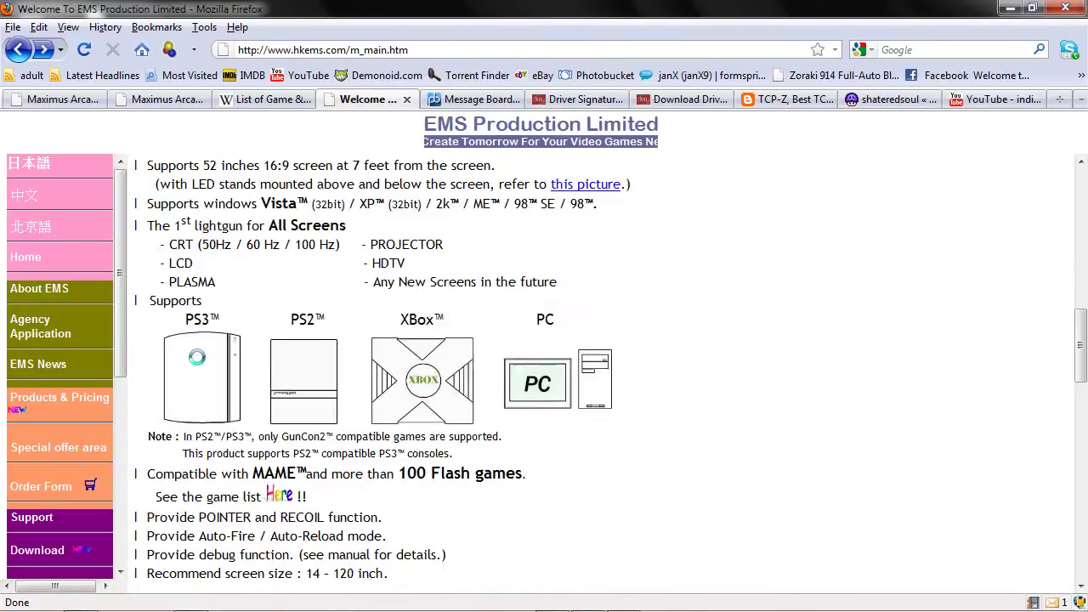
{"action": "scroll", "coordinate": [198, 356], "scroll_direction": "down", "scroll_amount": 5}
{"action": "scroll", "coordinate": [199, 348], "scroll_direction": "up", "scroll_amount": 8}
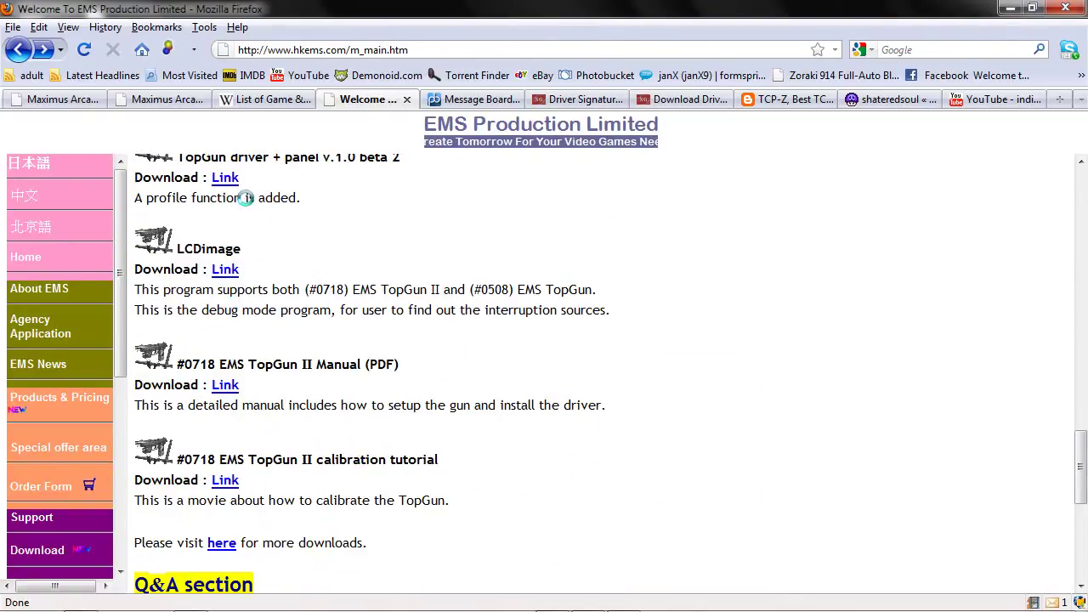
{"action": "scroll", "coordinate": [259, 234], "scroll_direction": "up", "scroll_amount": 1}
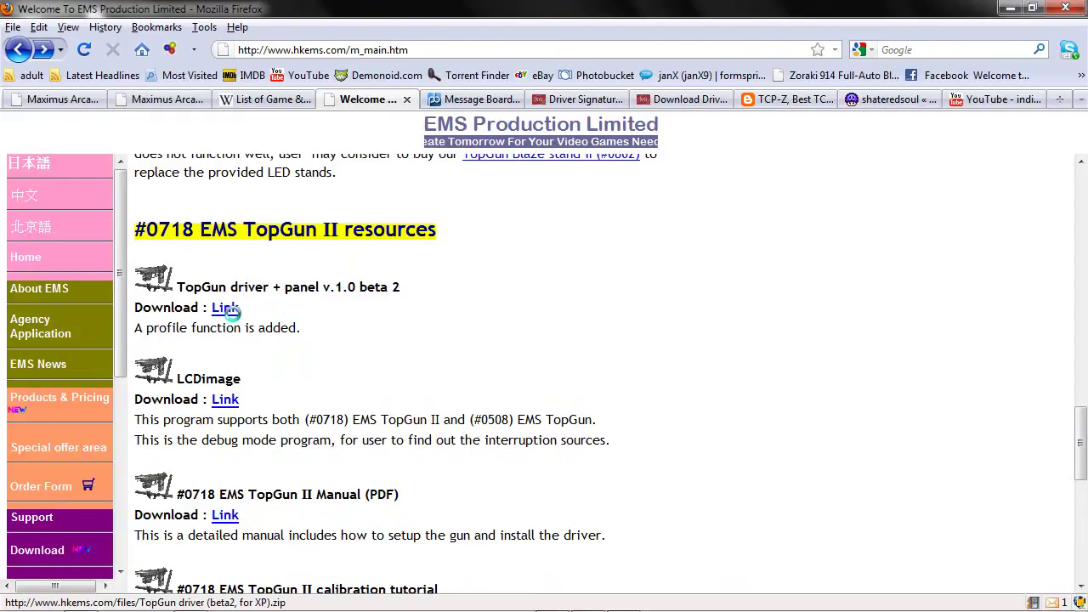
{"action": "left_click", "coordinate": [472, 97]}
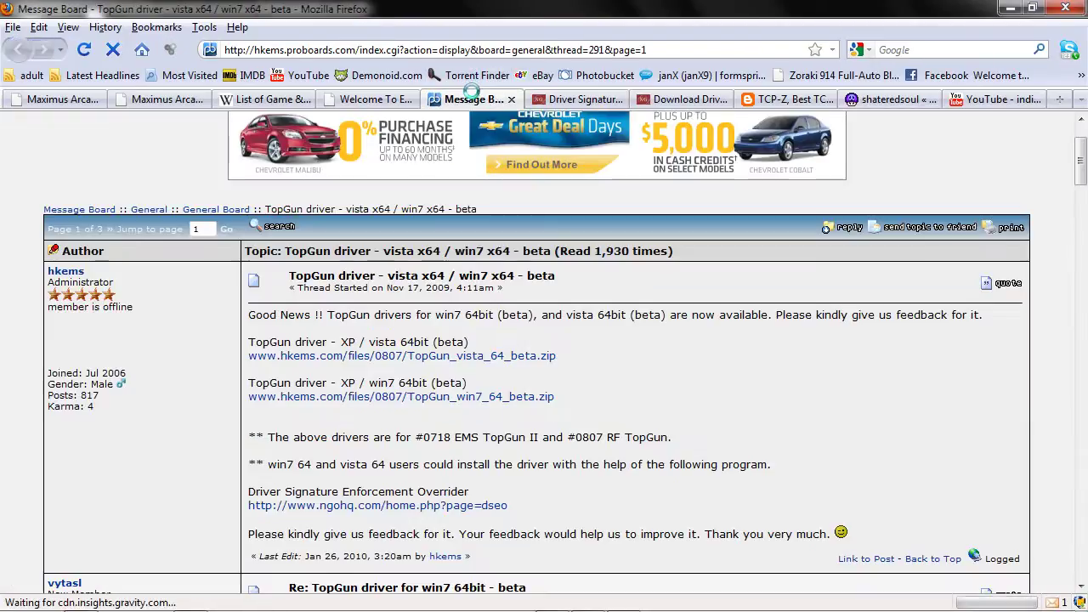
Read the instructions on the Driver Signature Enforcement Overrider page
{"action": "left_click", "coordinate": [565, 100]}
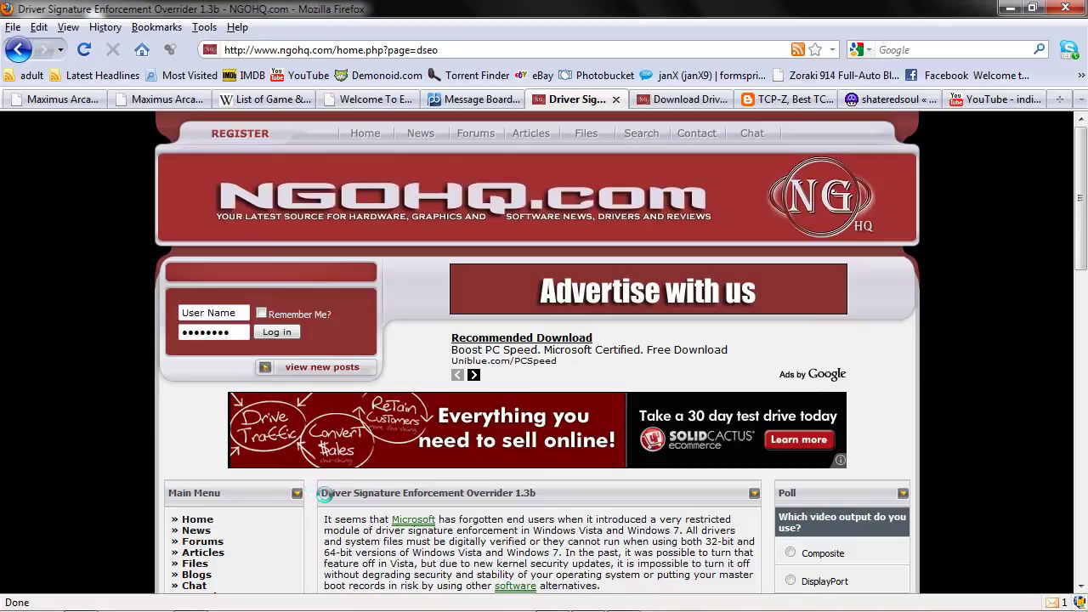
{"action": "mouse_move", "coordinate": [393, 514]}
{"action": "scroll", "coordinate": [476, 515], "scroll_direction": "down", "scroll_amount": 12}
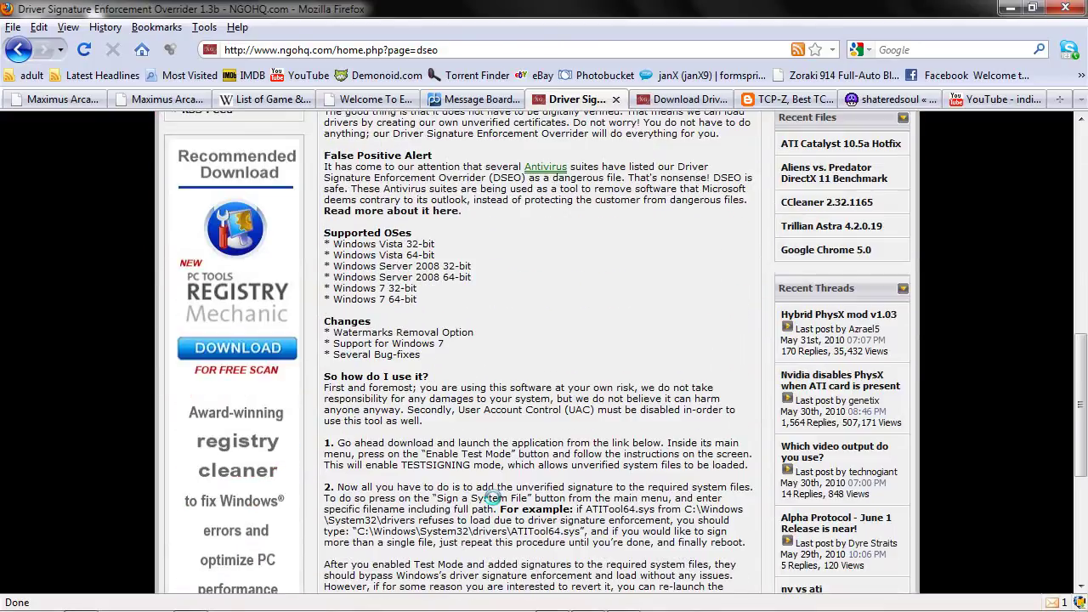
{"action": "scroll", "coordinate": [493, 497], "scroll_direction": "down", "scroll_amount": 6}
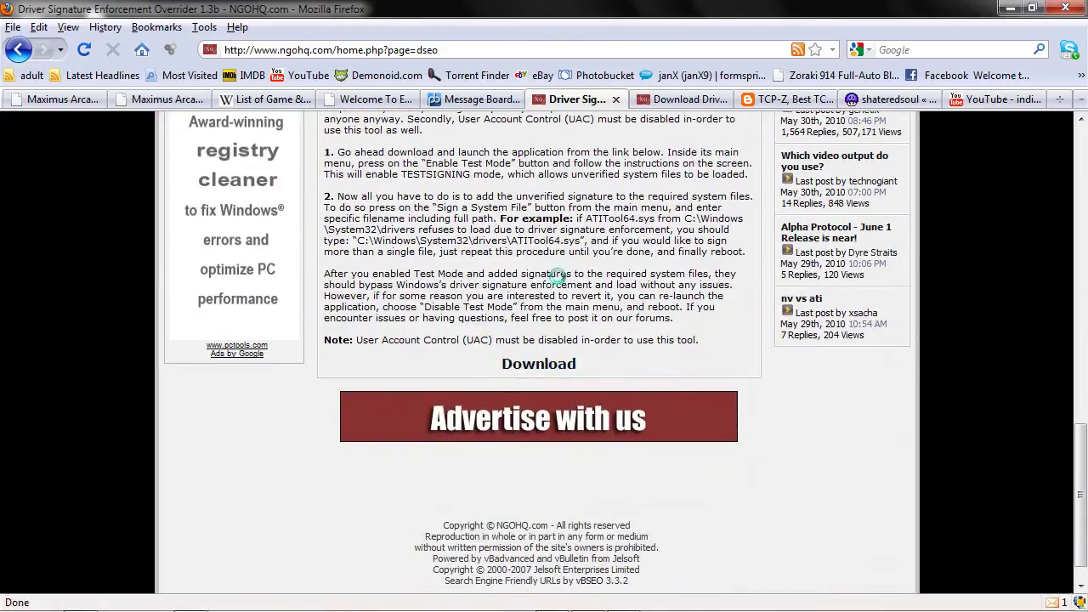
Open the version 1.3b download from the overrider files list and scroll to the licence Agree button
{"action": "left_click", "coordinate": [684, 100]}
{"action": "scroll", "coordinate": [482, 398], "scroll_direction": "down", "scroll_amount": 2}
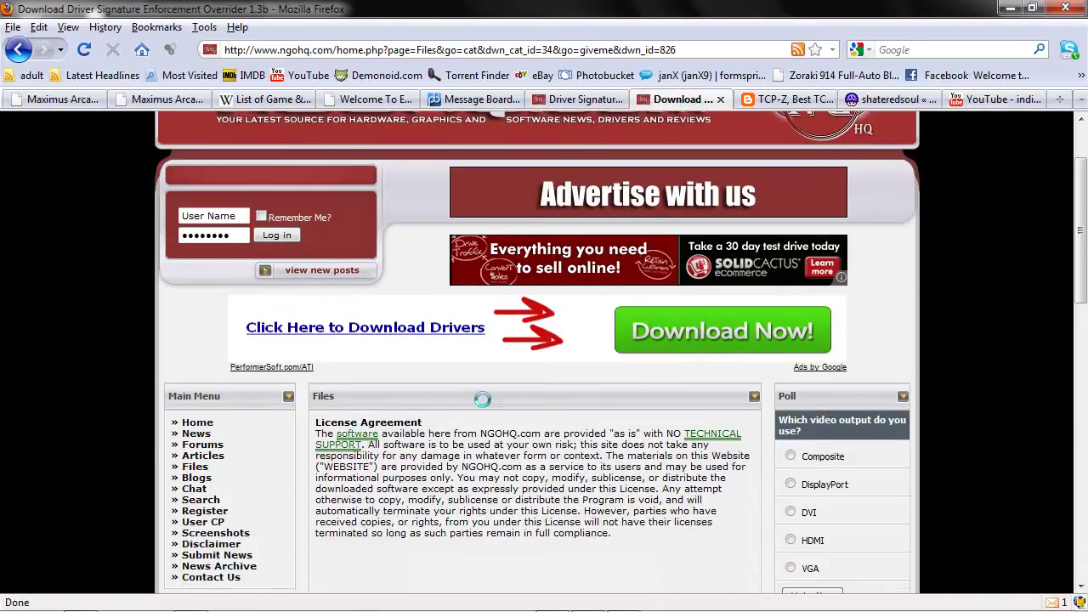
{"action": "scroll", "coordinate": [478, 396], "scroll_direction": "down", "scroll_amount": 3}
{"action": "key", "text": "alt+Left"}
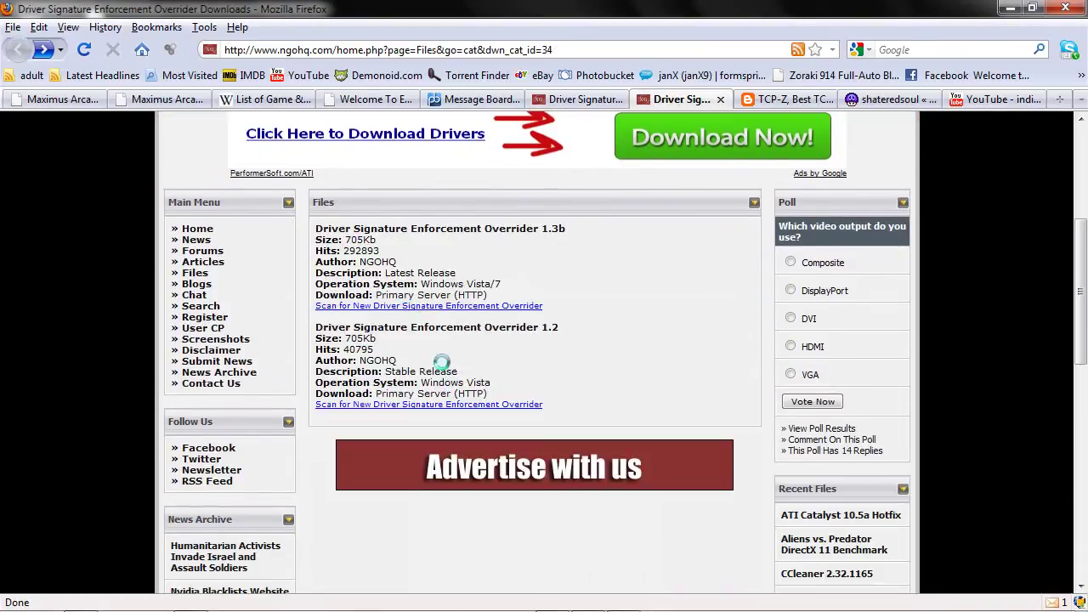
{"action": "left_click", "coordinate": [483, 231]}
{"action": "scroll", "coordinate": [450, 340], "scroll_direction": "down", "scroll_amount": 4}
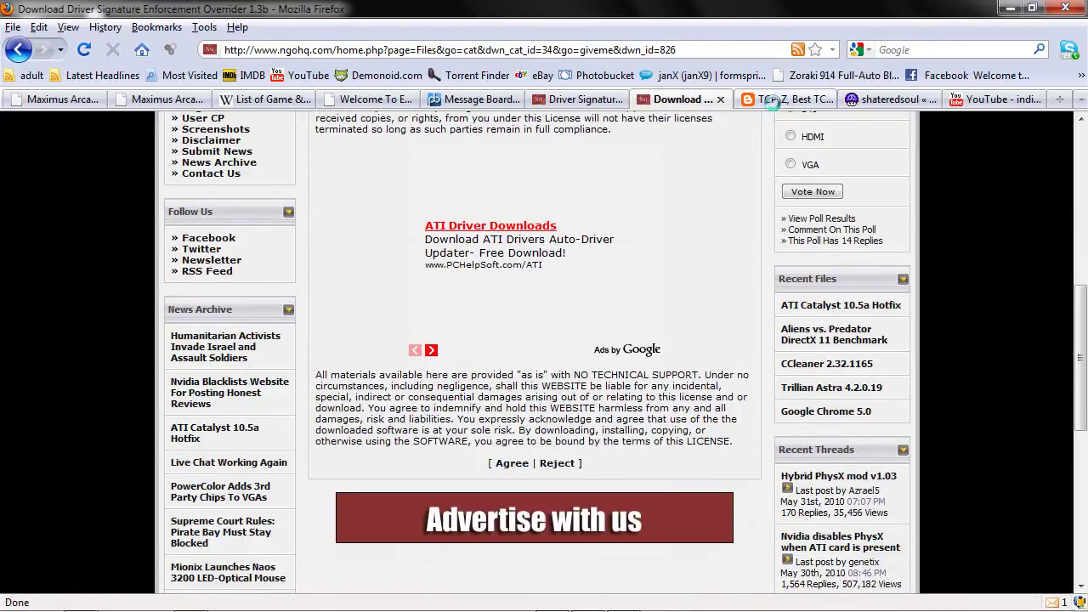
Switch to the TCP-Z Remove Watermark V0.8 tab with its download links
{"action": "key", "text": "ctrl+Tab"}
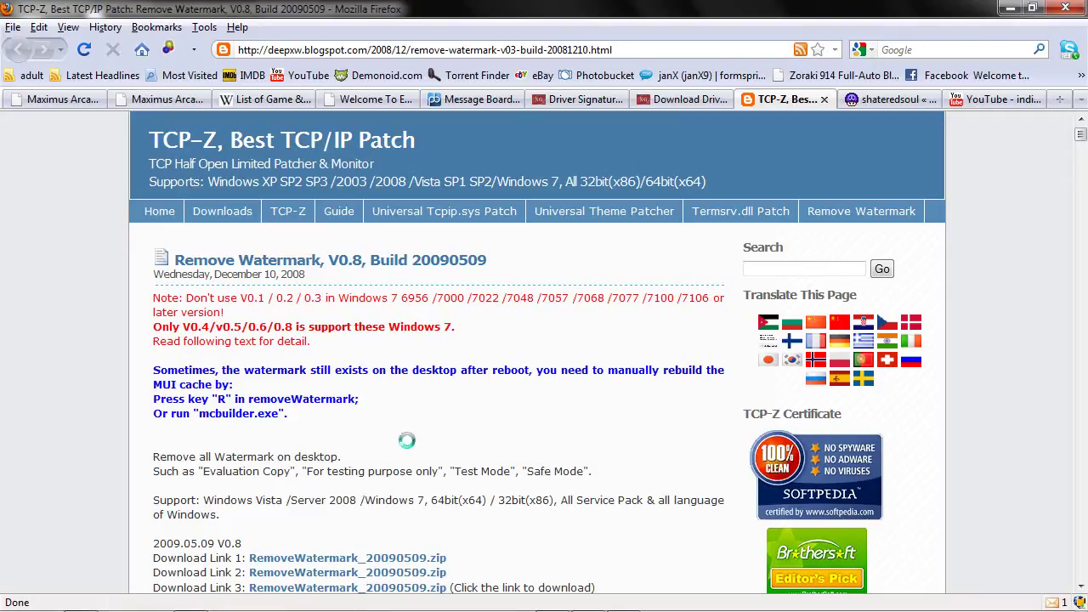
In Explorer, go up from the TopGun folder and open the Driver Signature Enforcement Overrider 1.3b folder
{"action": "mouse_move", "coordinate": [434, 609]}
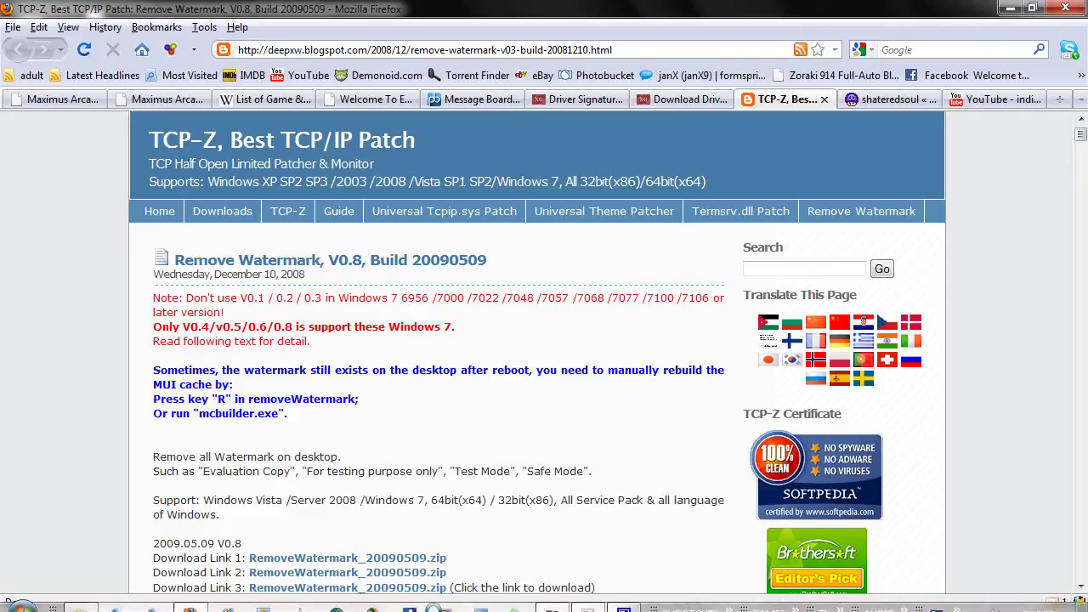
{"action": "left_click", "coordinate": [80, 600]}
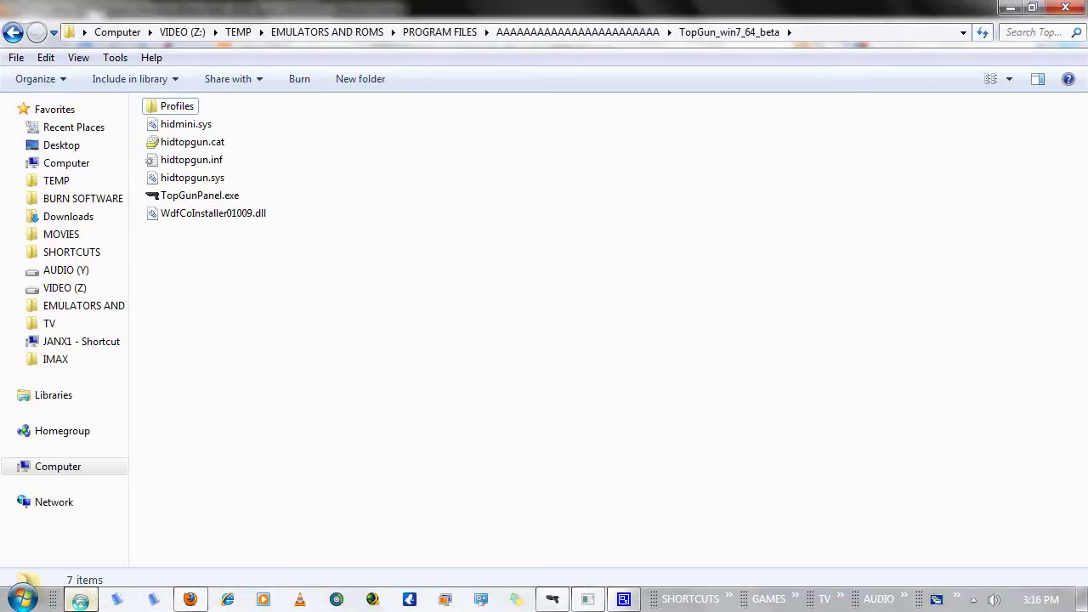
{"action": "key", "text": "BackSpace"}
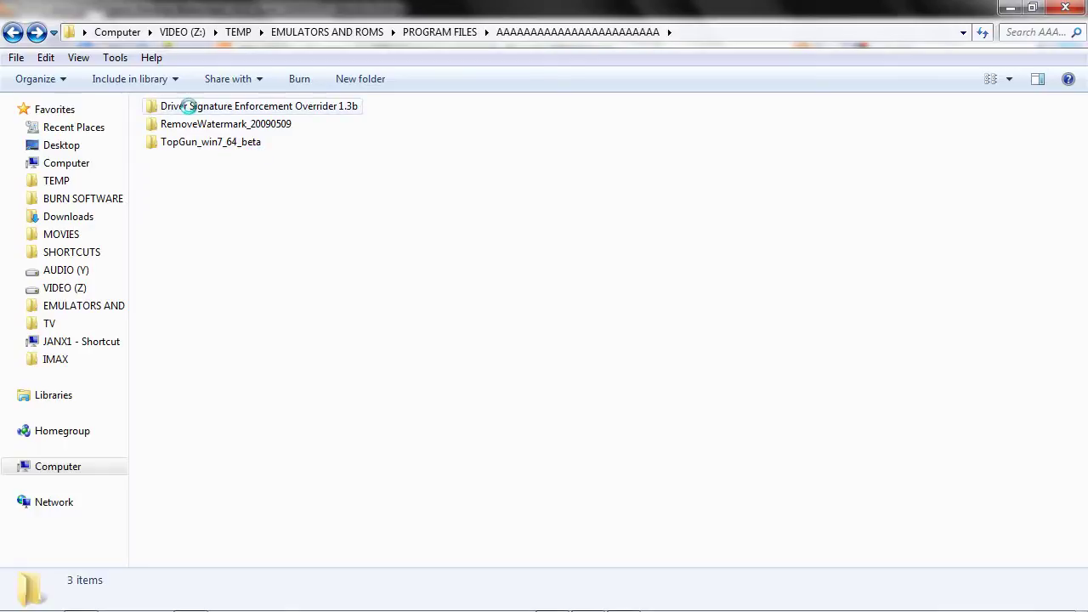
{"action": "double_click", "coordinate": [289, 106]}
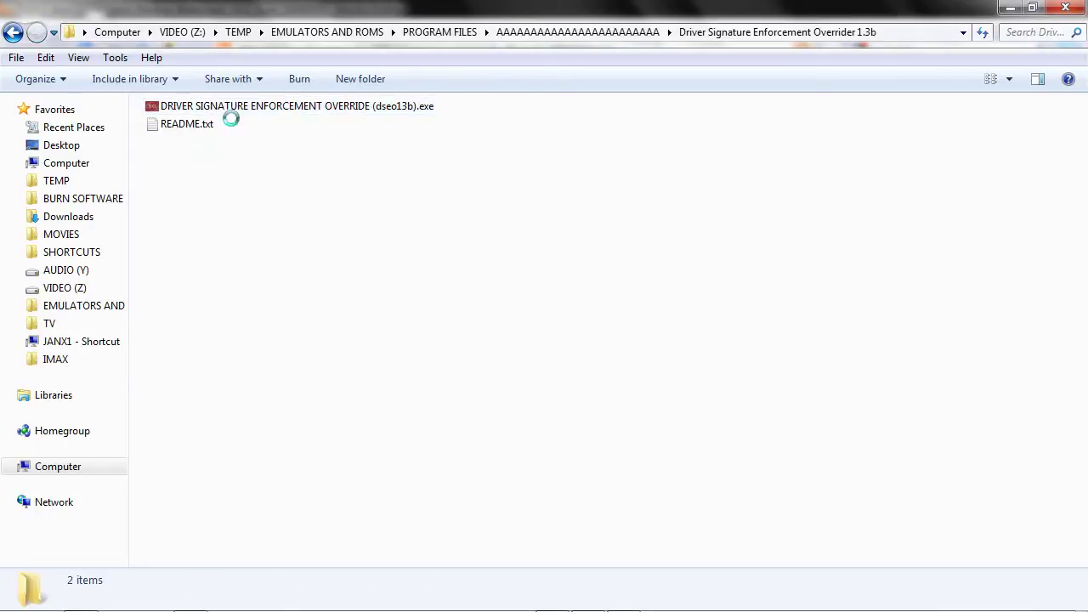
Run dseo13b.exe, accept its licence, and enable Windows test mode
{"action": "double_click", "coordinate": [311, 105]}
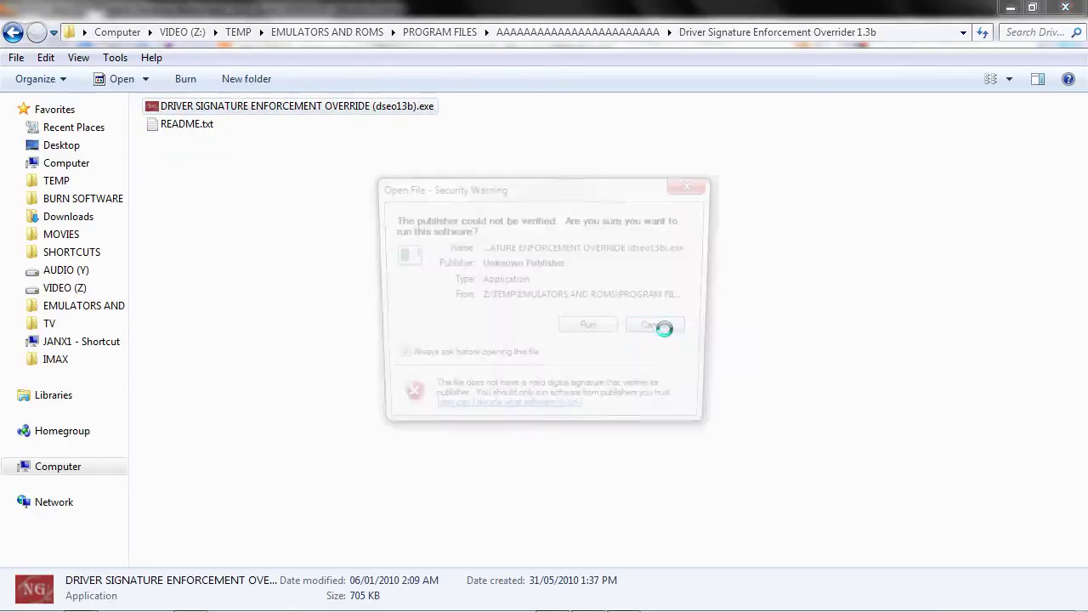
{"action": "left_click", "coordinate": [593, 327]}
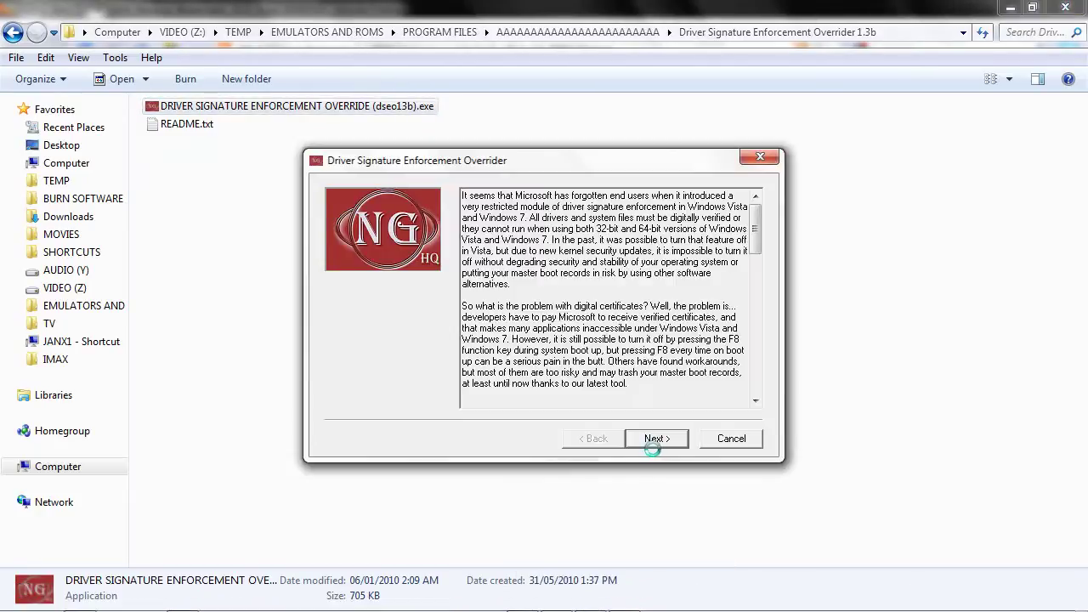
{"action": "left_click", "coordinate": [656, 439]}
{"action": "key", "text": "Return"}
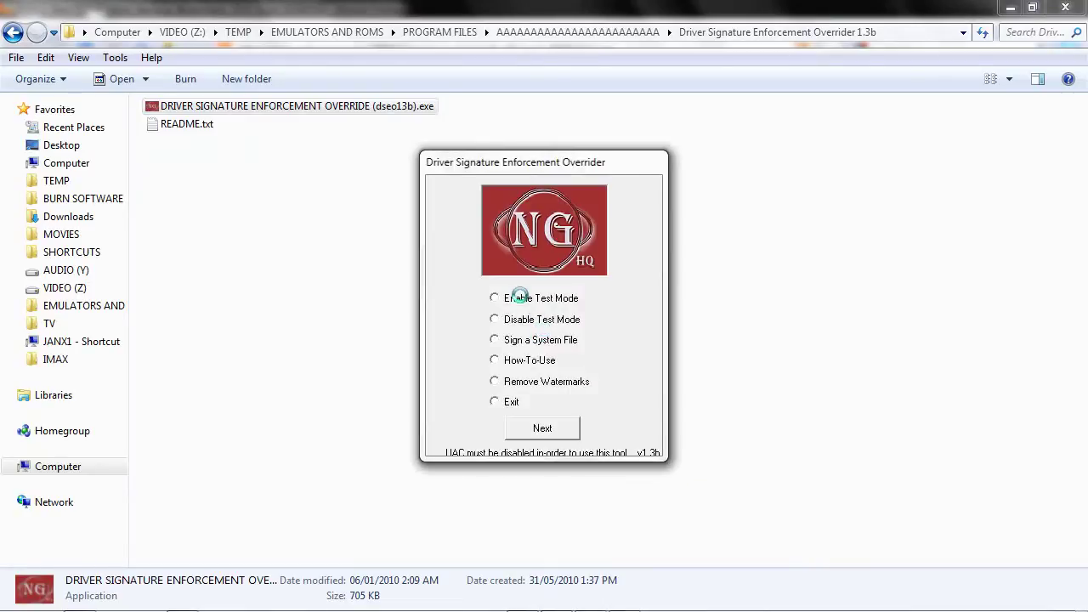
{"action": "left_click", "coordinate": [543, 428]}
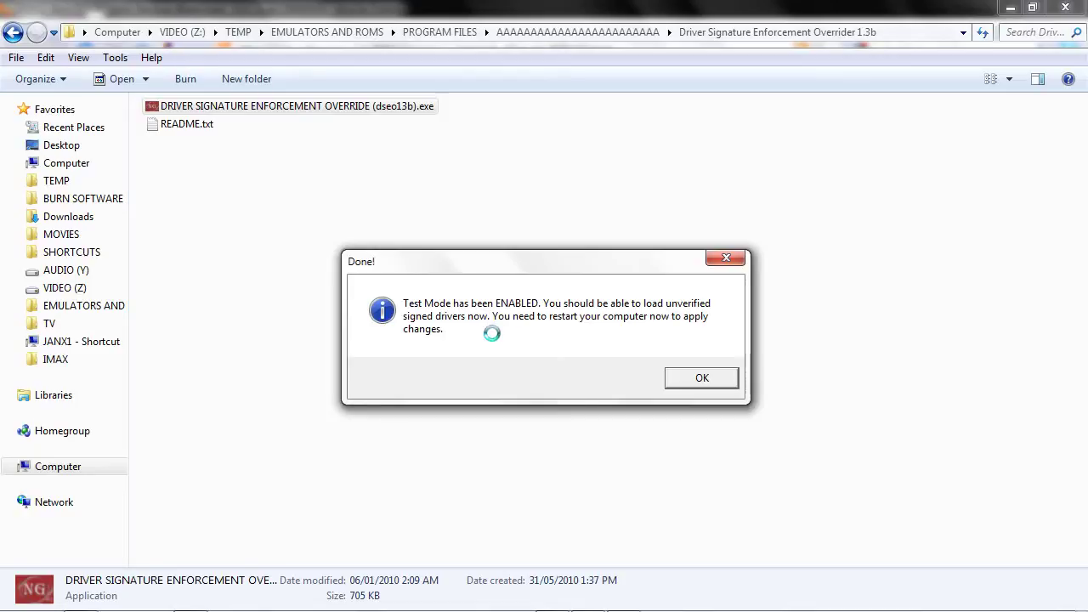
{"action": "left_click", "coordinate": [705, 379]}
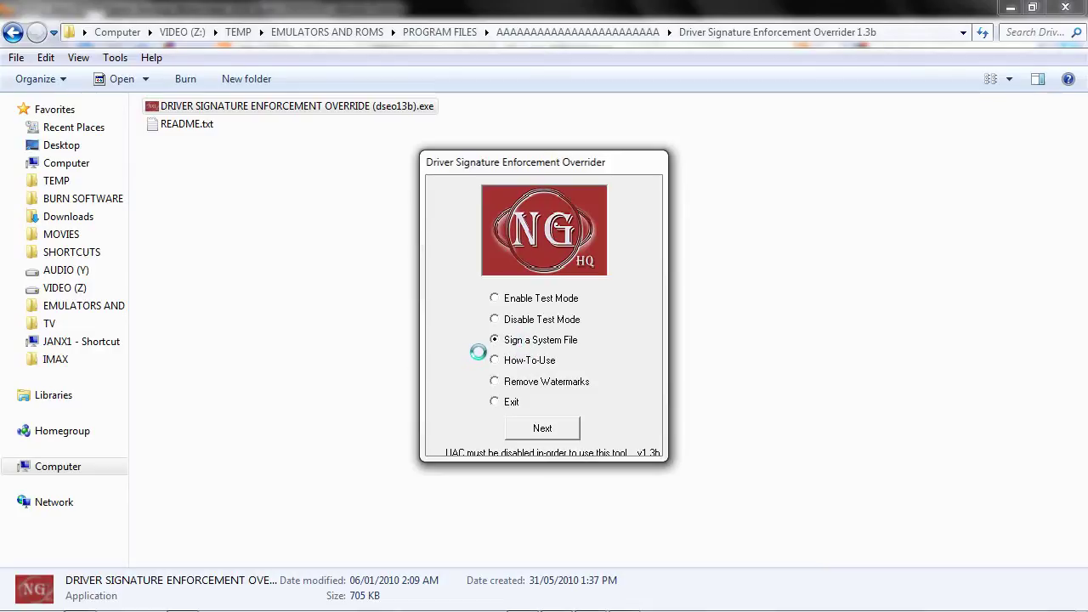
Choose Sign a System File in the overrider to get the file path prompt
{"action": "left_click", "coordinate": [540, 425]}
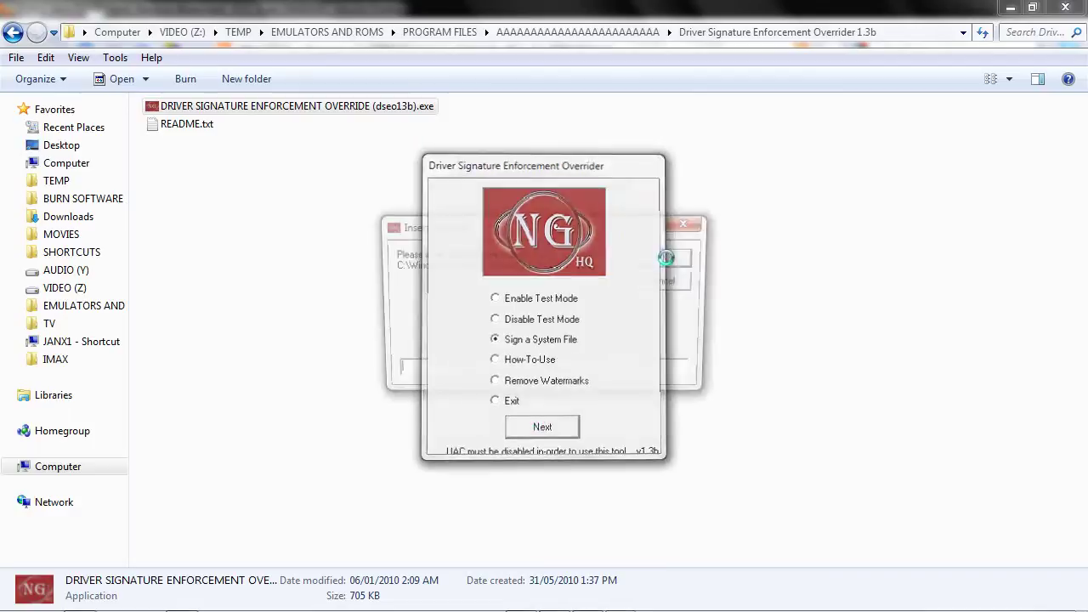
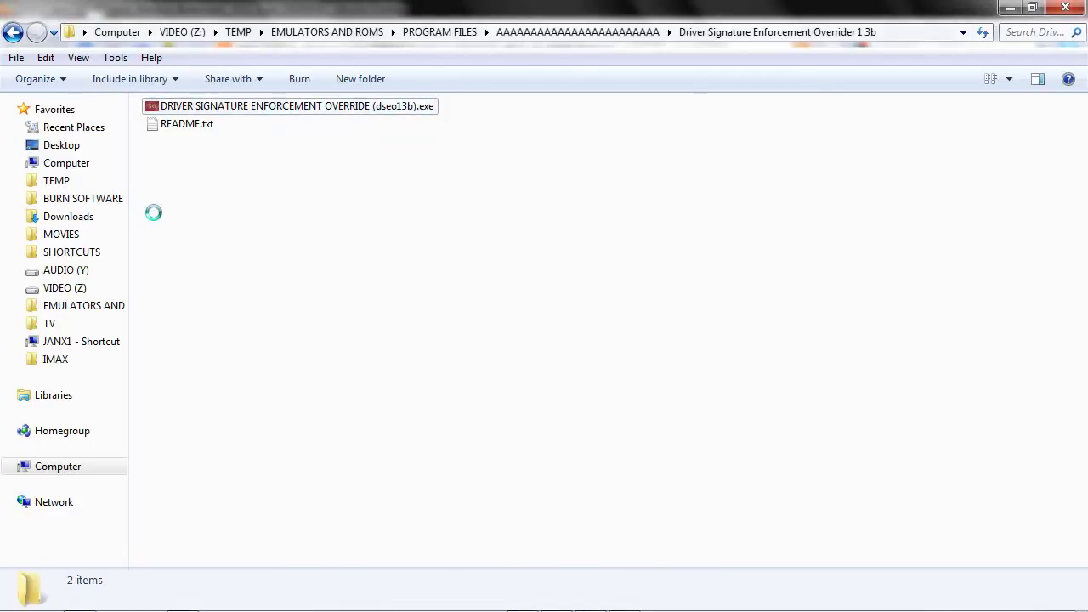
Open the TopGun_win7_64_beta folder and select hidmini.sys and hidtopgun.sys
{"action": "key", "text": "BackSpace"}
{"action": "left_click", "coordinate": [174, 144]}
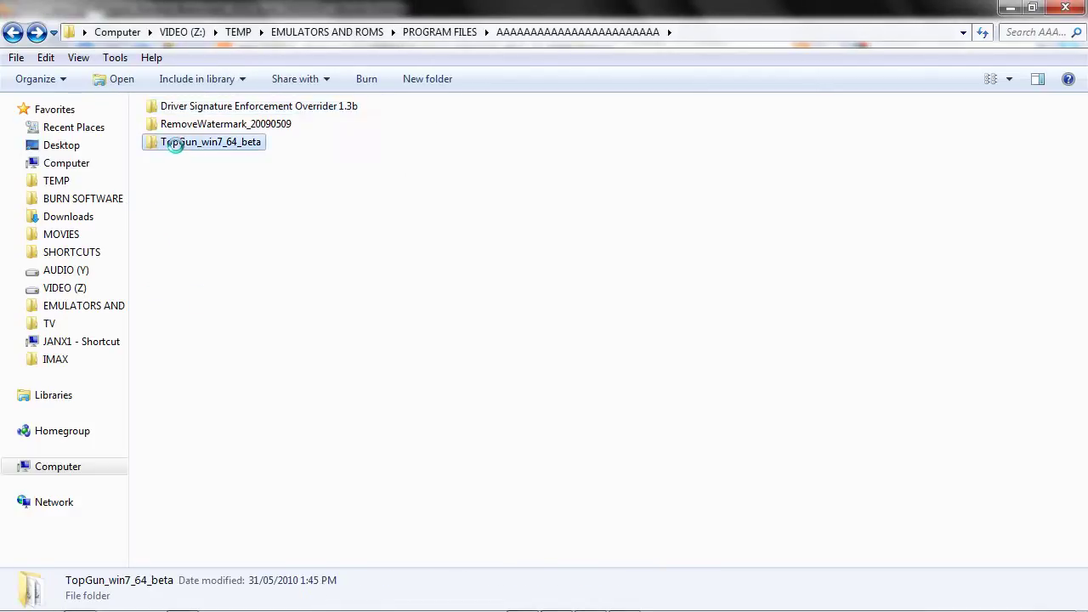
{"action": "double_click", "coordinate": [174, 145]}
{"action": "left_click", "coordinate": [175, 125]}
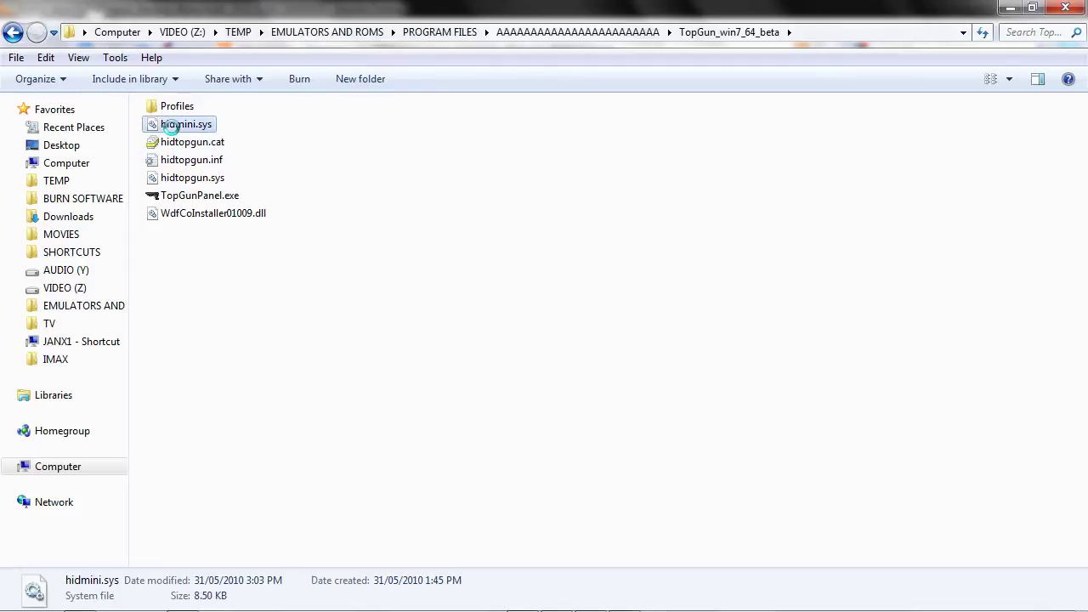
{"action": "left_click", "coordinate": [175, 178], "text": "ctrl"}
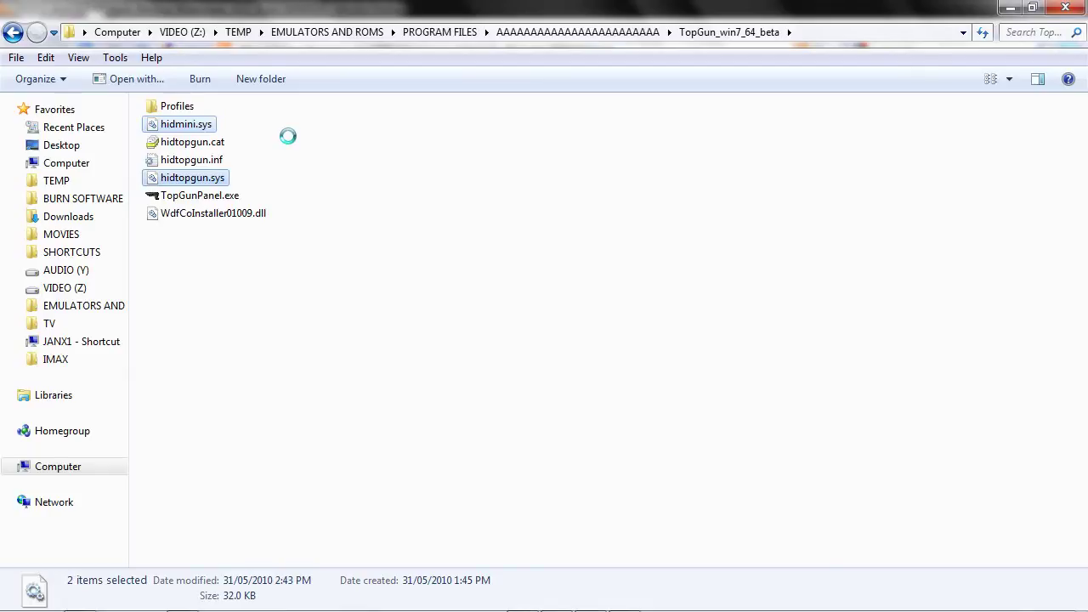
Copy the folder's full path from the address bar and return to the Overrider's filename prompt
{"action": "left_click", "coordinate": [857, 32]}
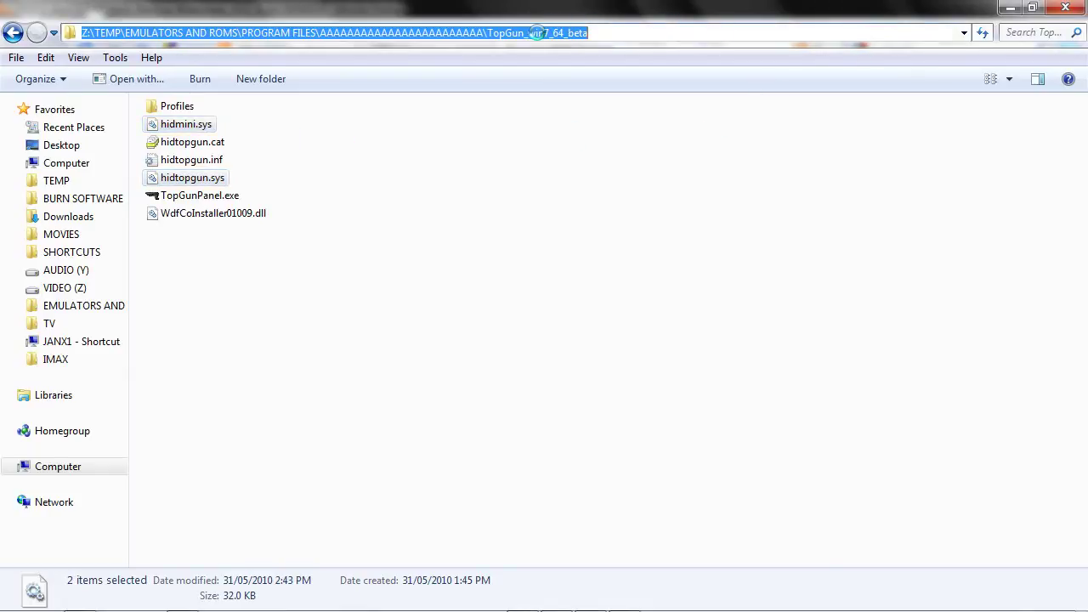
{"action": "right_click", "coordinate": [537, 33]}
{"action": "left_click", "coordinate": [619, 89]}
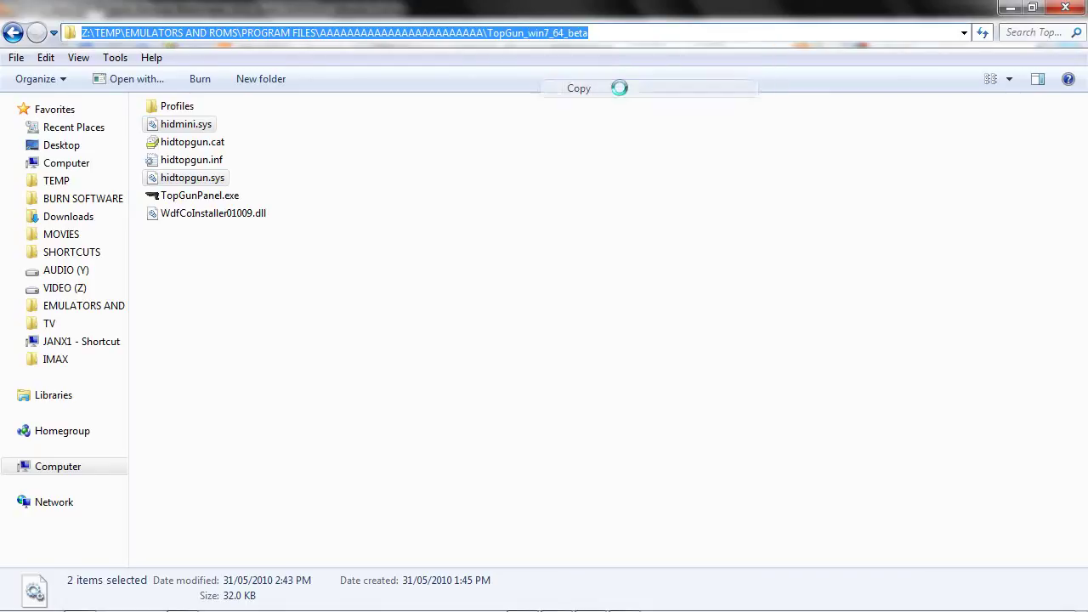
{"action": "left_click", "coordinate": [624, 602]}
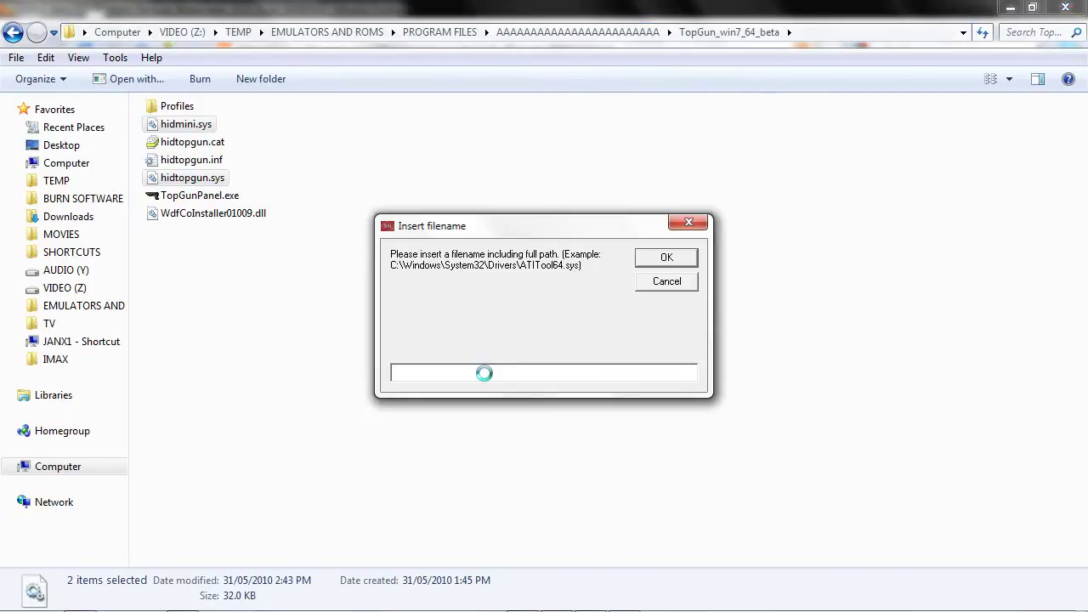
Enter the pasted folder path plus \hidmini.sys as the filename and confirm to sign it
{"action": "key", "text": "ctrl+v"}
{"action": "type", "text": "\\"}
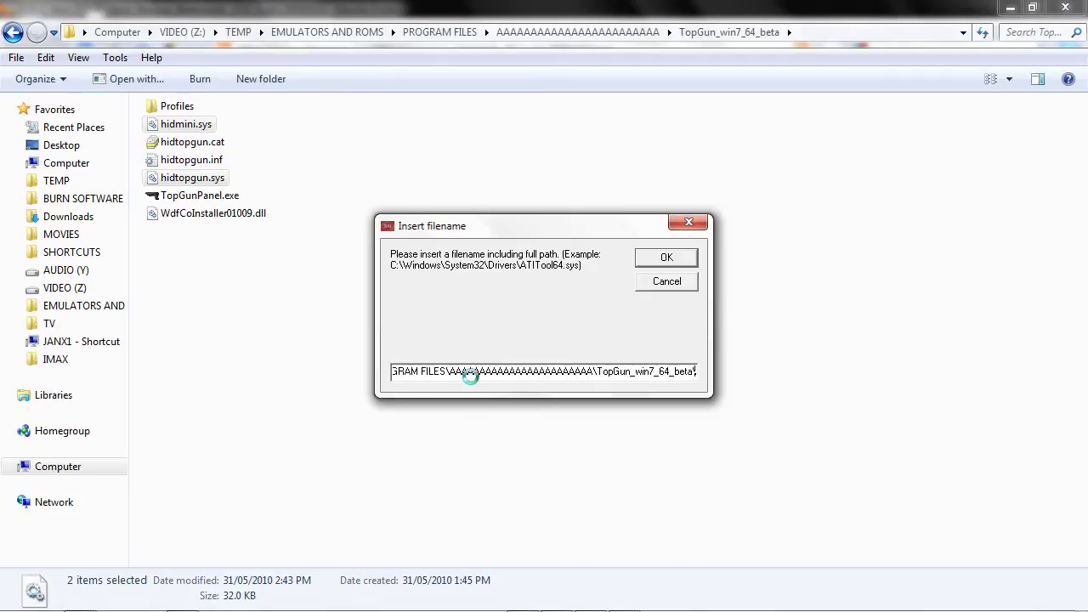
{"action": "type", "text": "hidmini"}
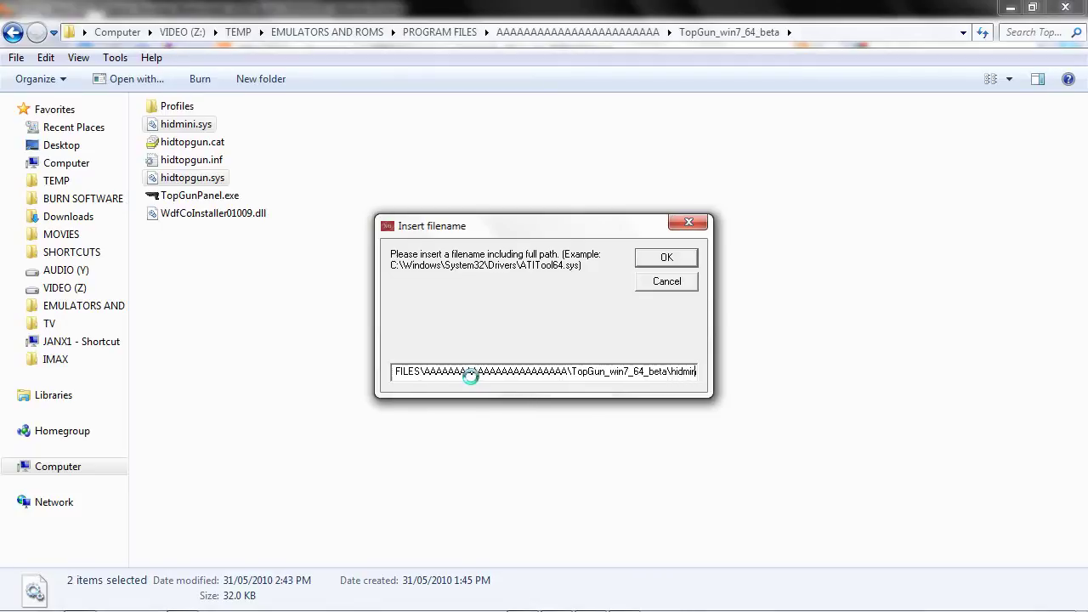
{"action": "type", "text": ".sys"}
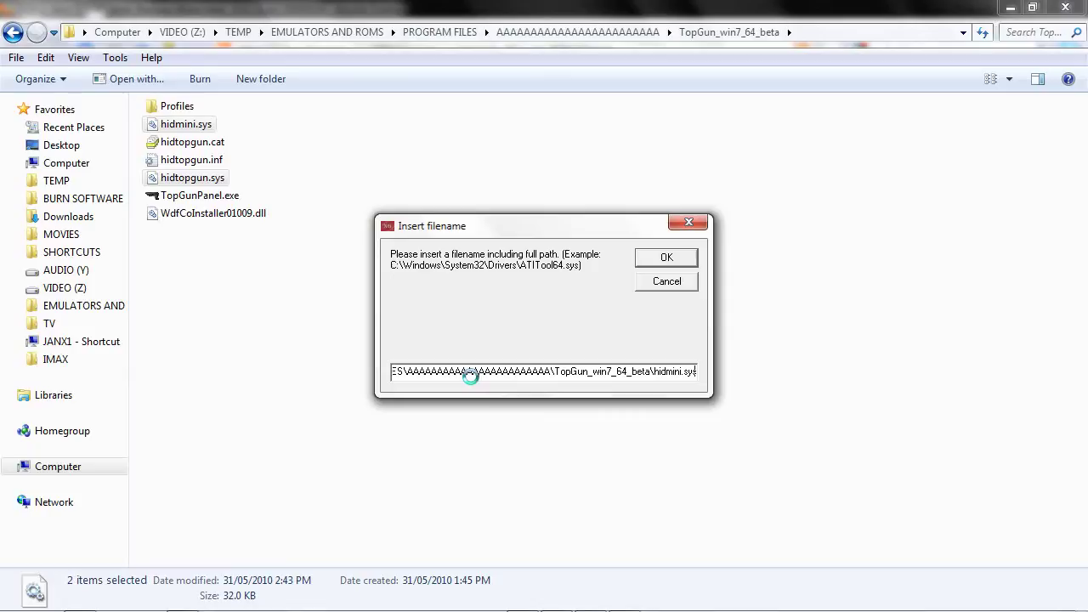
{"action": "key", "text": "Return"}
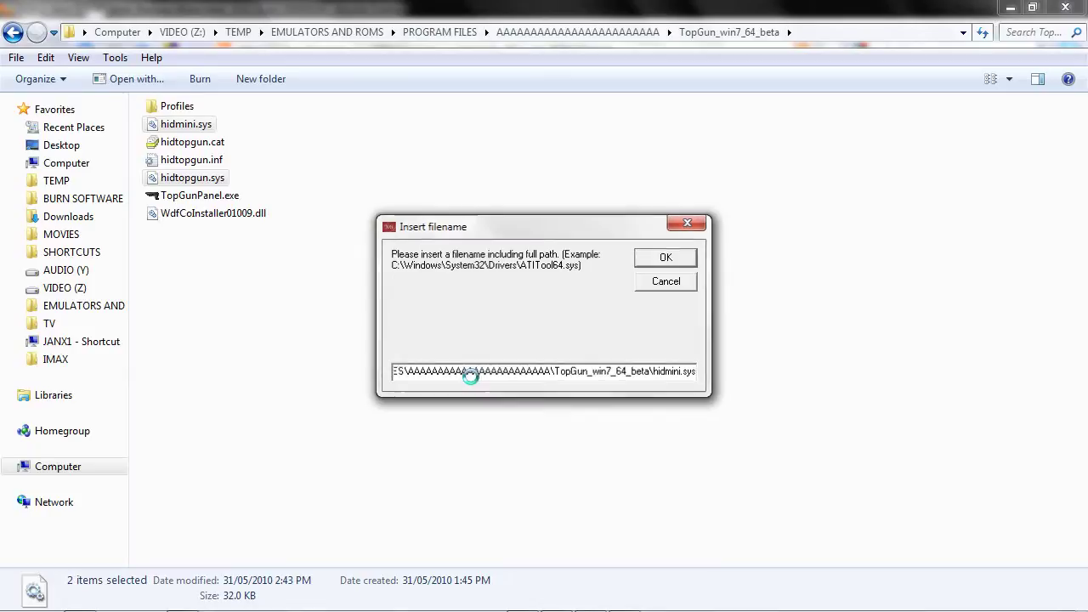
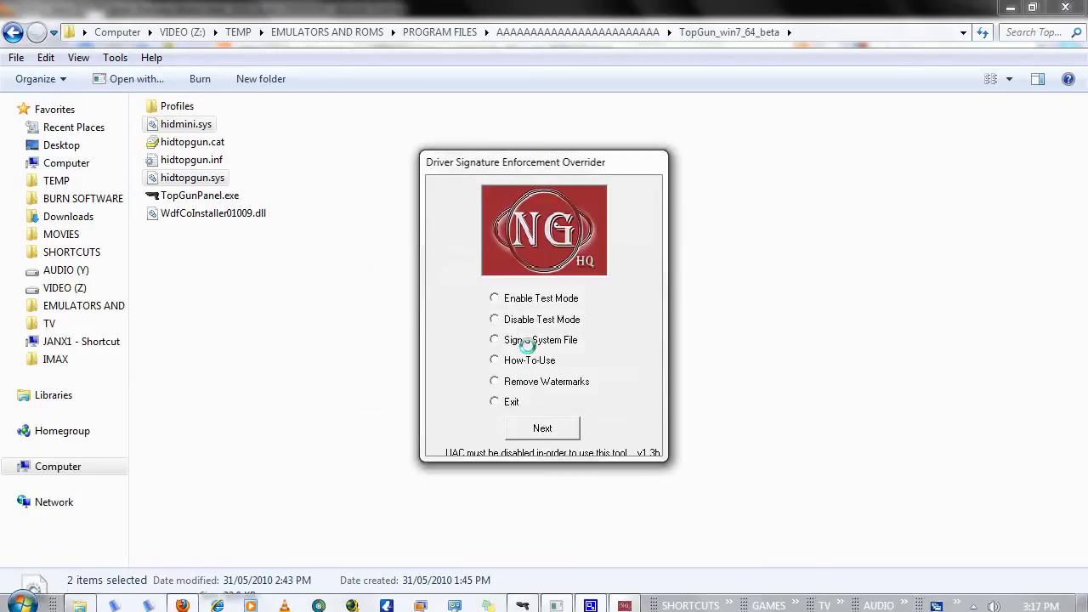
Choose the 'Sign a System File' option and continue to the filename prompt
{"action": "left_click", "coordinate": [521, 341]}
{"action": "left_click", "coordinate": [537, 421]}
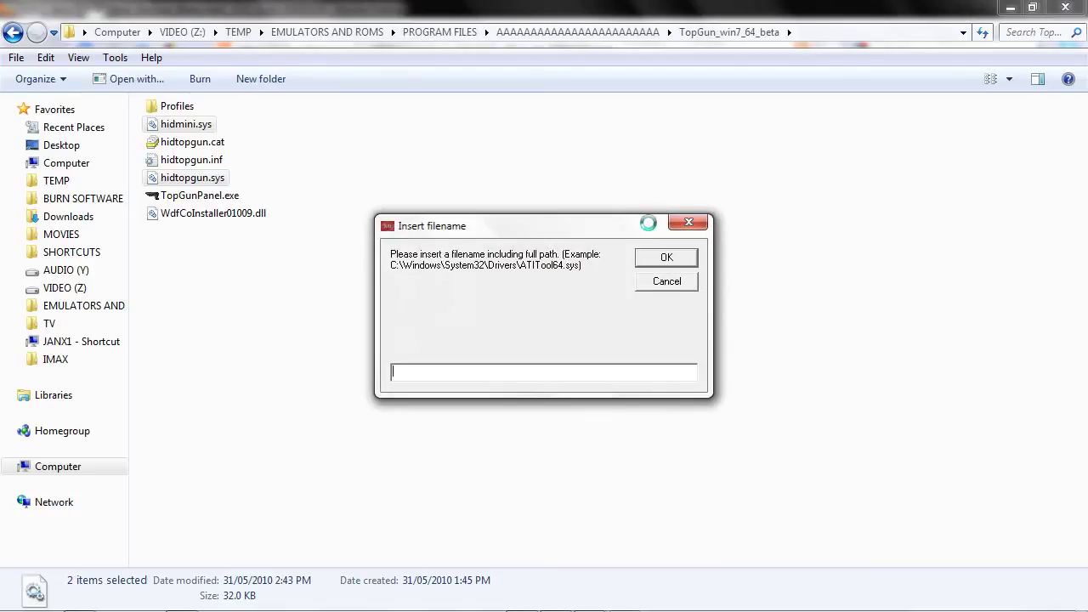
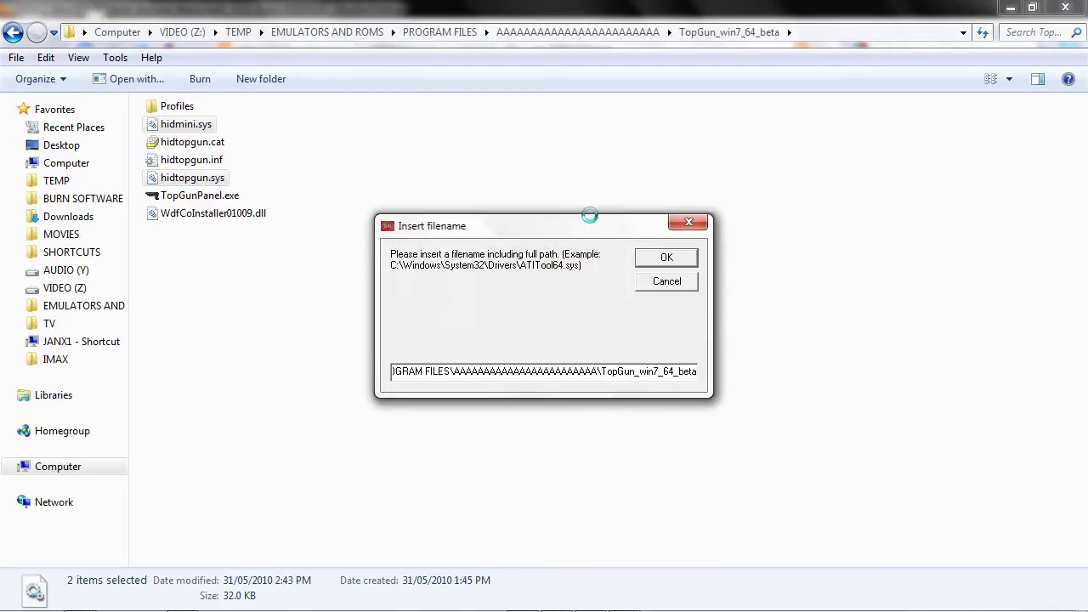
Sign the hidtopgun.sys driver file and acknowledge the Done! message
{"action": "type", "text": "\\"}
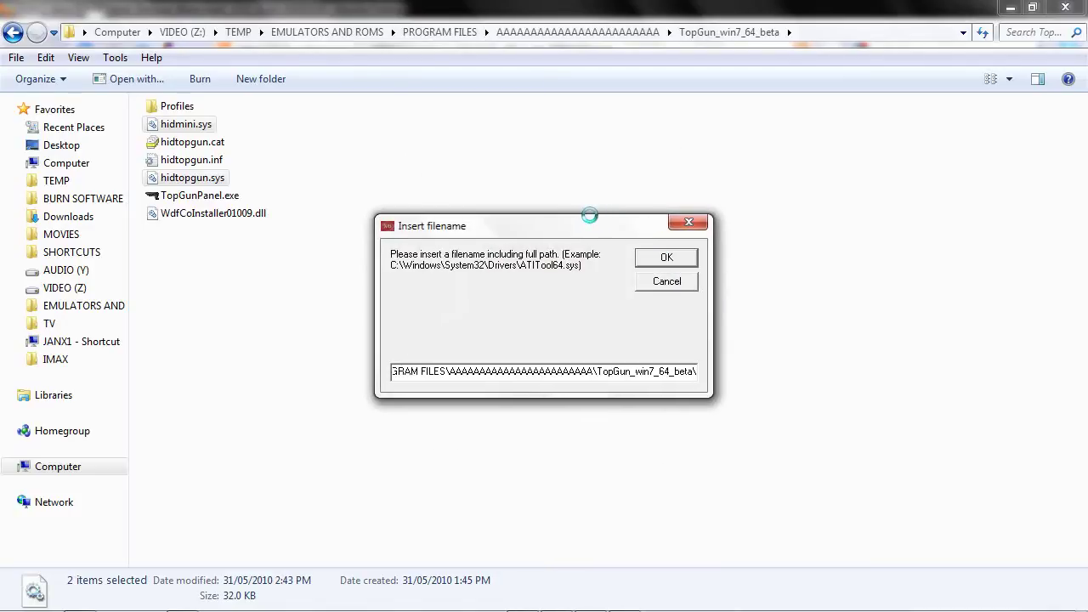
{"action": "type", "text": "to"}
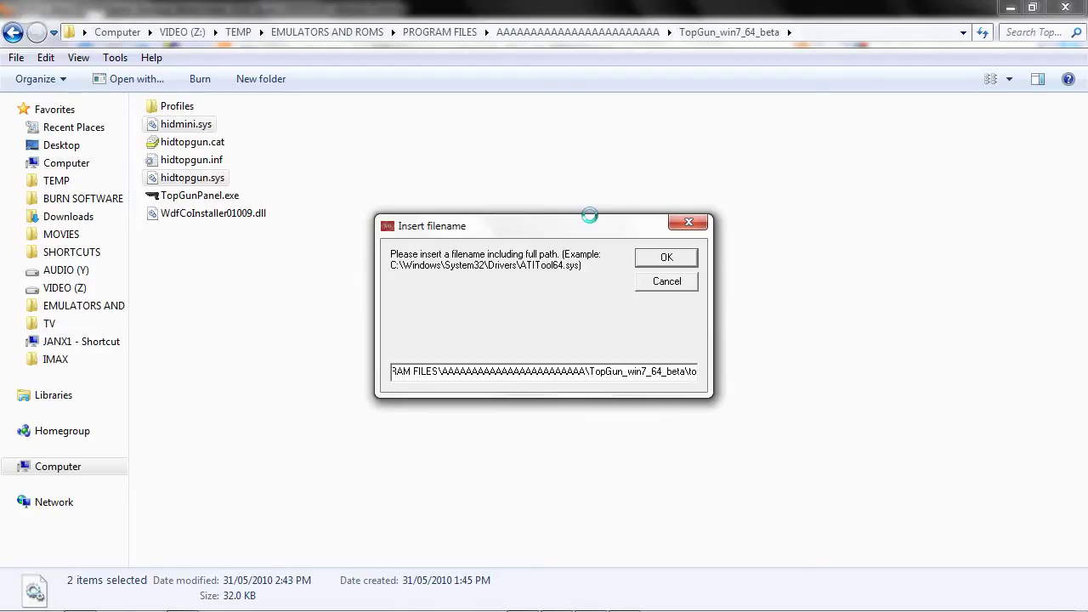
{"action": "key", "text": "BackSpace"}
{"action": "key", "text": "BackSpace"}
{"action": "type", "text": "hid"}
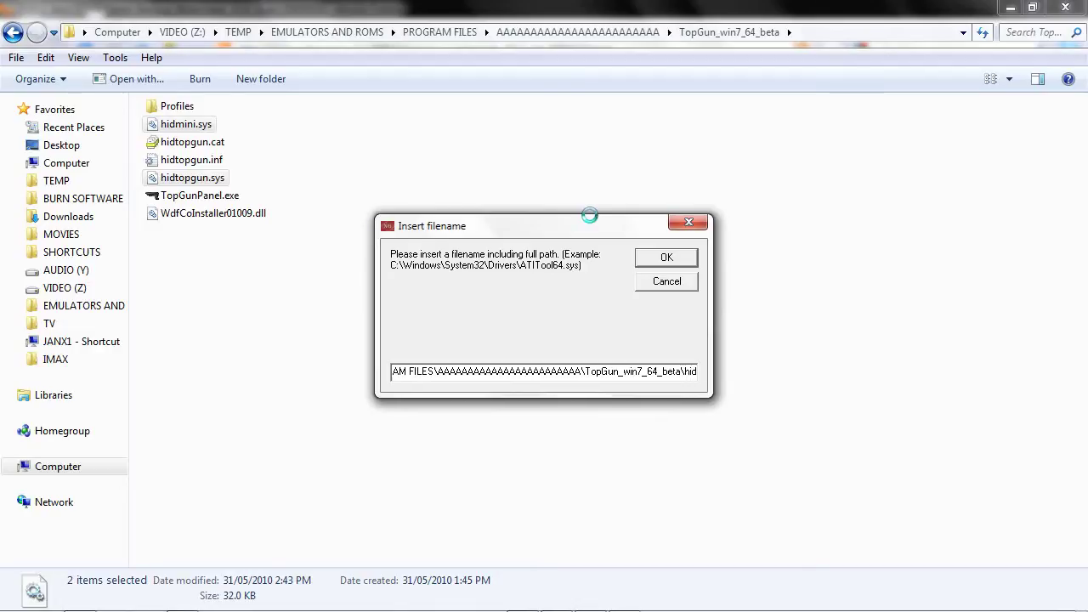
{"action": "type", "text": "topgun"}
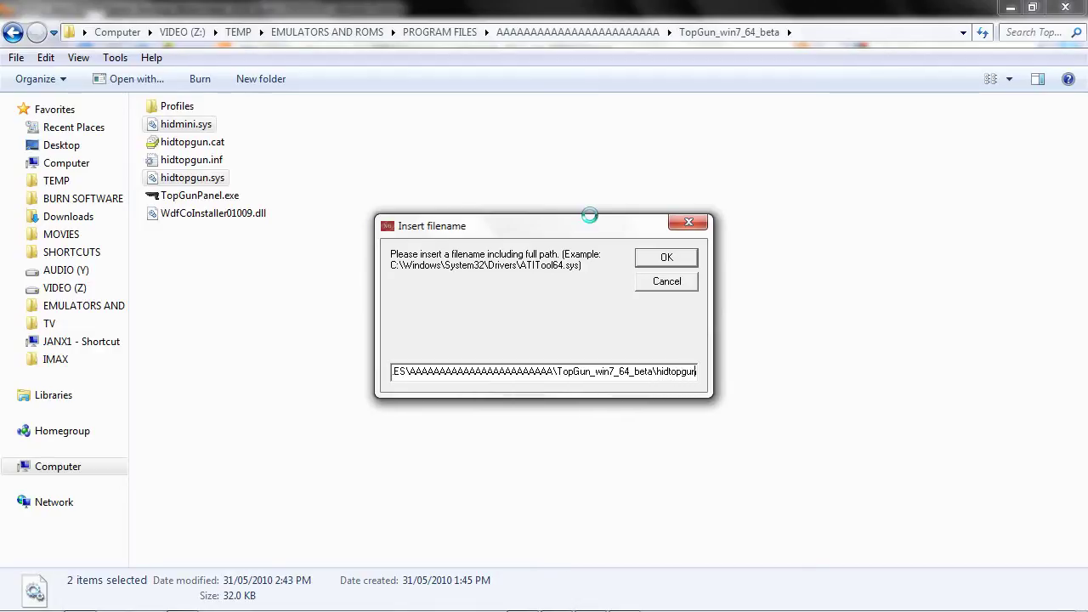
{"action": "type", "text": ".sys"}
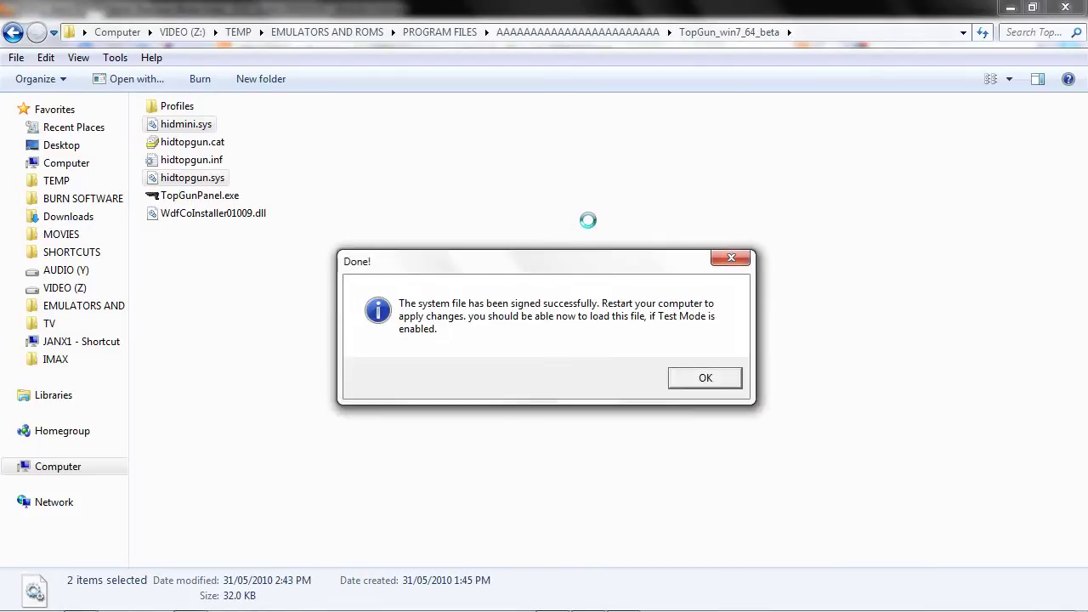
{"action": "left_click", "coordinate": [703, 378]}
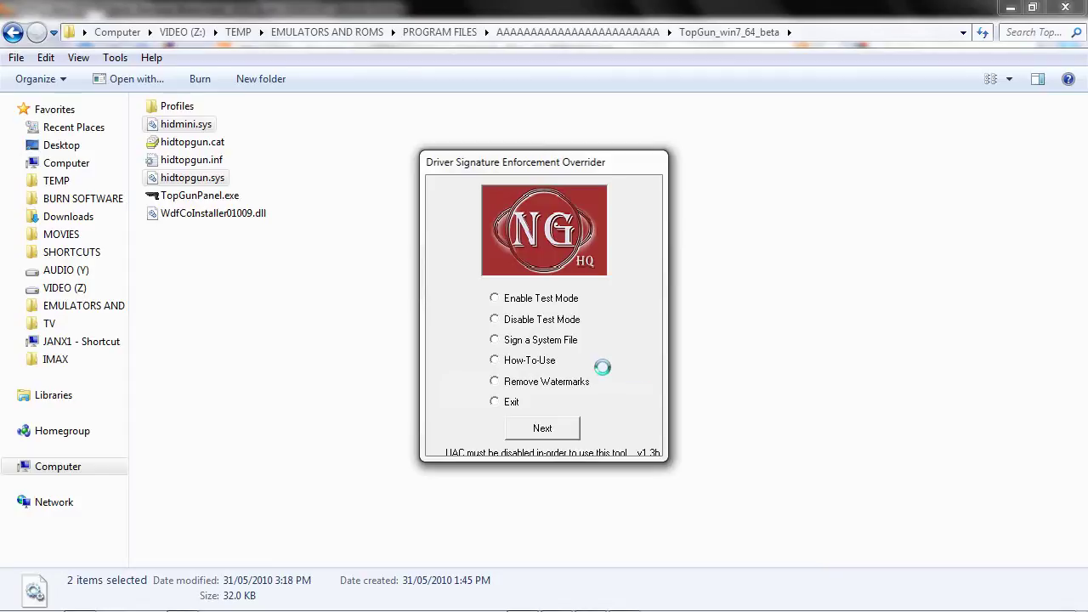
Exit Driver Signature Enforcement Overrider, cancel the compatibility warning, and open the RemoveWatermark_20090509 folder
{"action": "left_click", "coordinate": [495, 398]}
{"action": "left_click", "coordinate": [521, 429]}
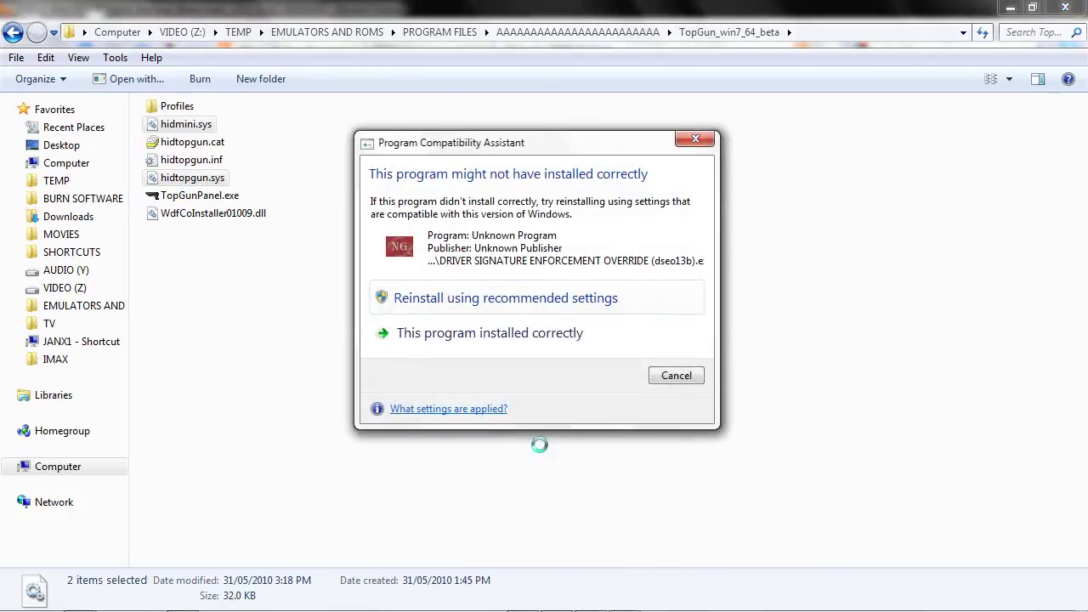
{"action": "left_click", "coordinate": [674, 375]}
{"action": "key", "text": "BackSpace"}
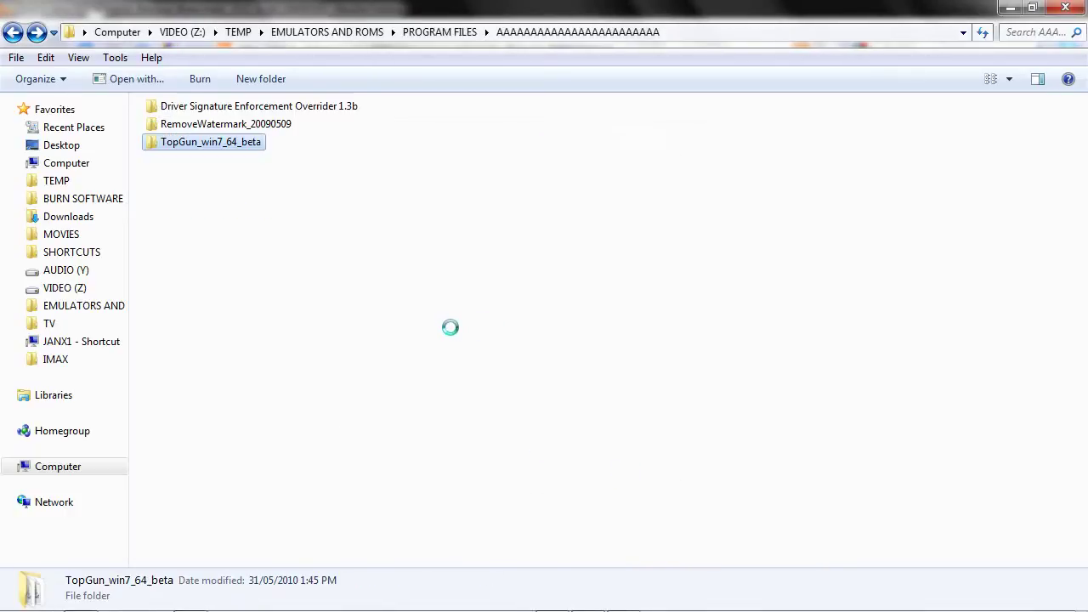
{"action": "double_click", "coordinate": [207, 125]}
Run RemoveWatermarkX64.exe, answer R to rebuild the MUI cache, and close the finished console
{"action": "left_click", "coordinate": [207, 160]}
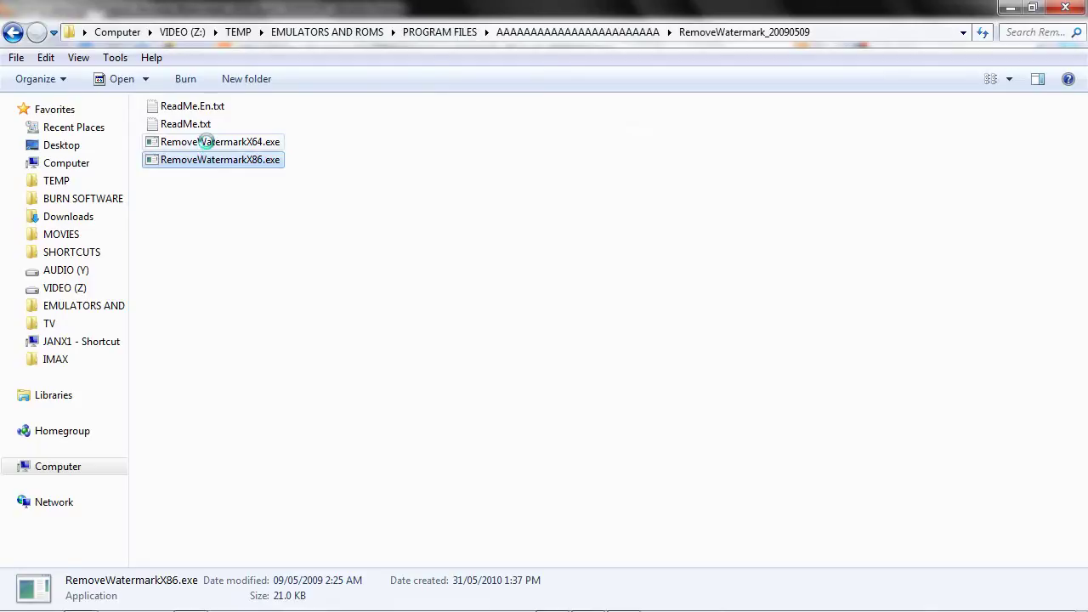
{"action": "left_click", "coordinate": [207, 142]}
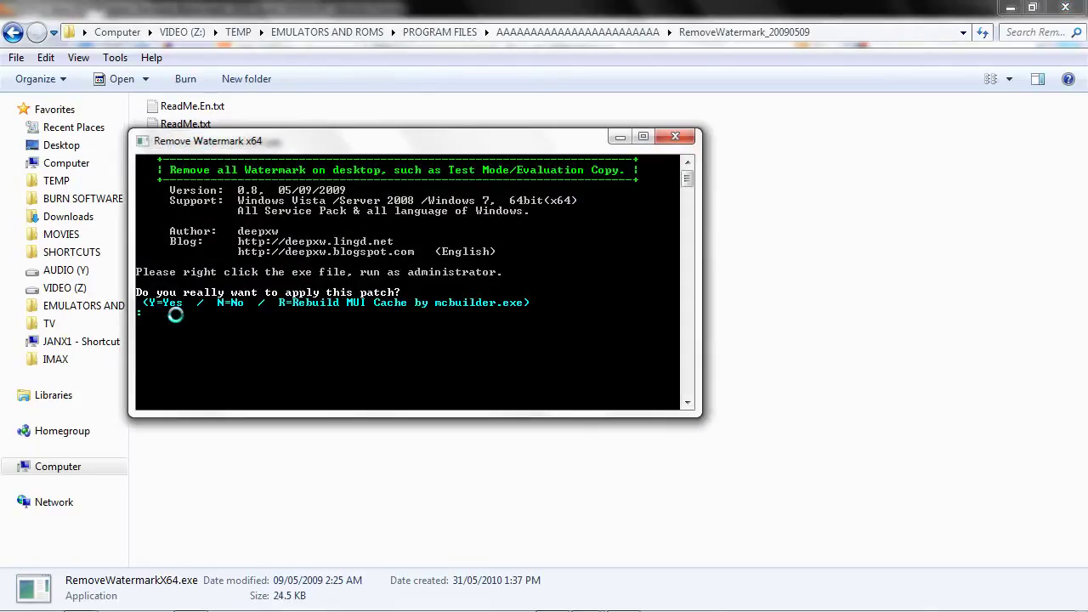
{"action": "type", "text": "r"}
{"action": "key", "text": "Return"}
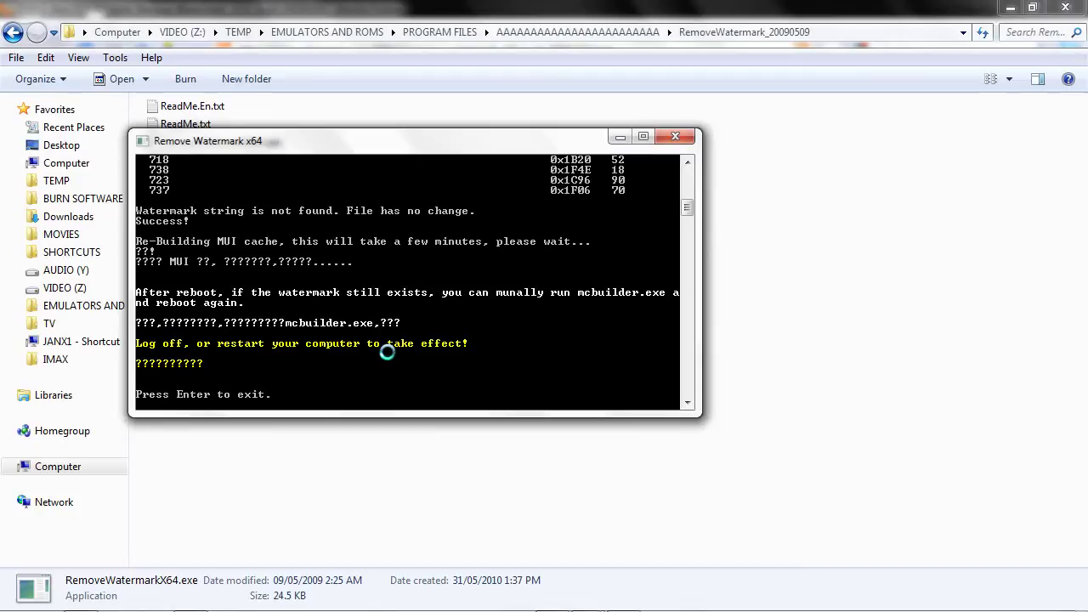
{"action": "key", "text": "Return"}
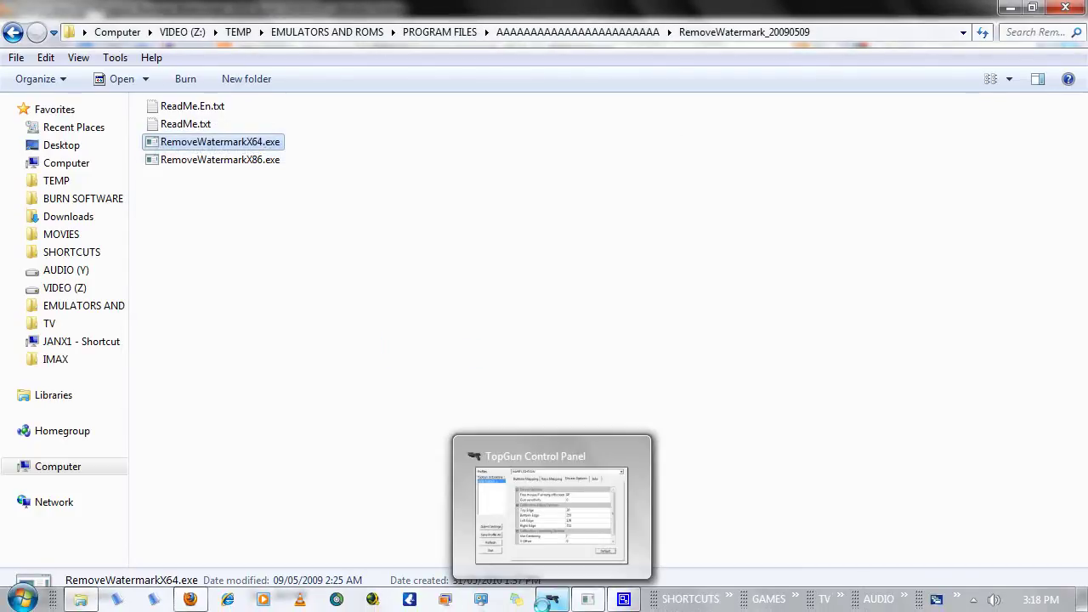
Restore the TopGun Control Panel window and bring up its saved profiles list
{"action": "left_click", "coordinate": [548, 600]}
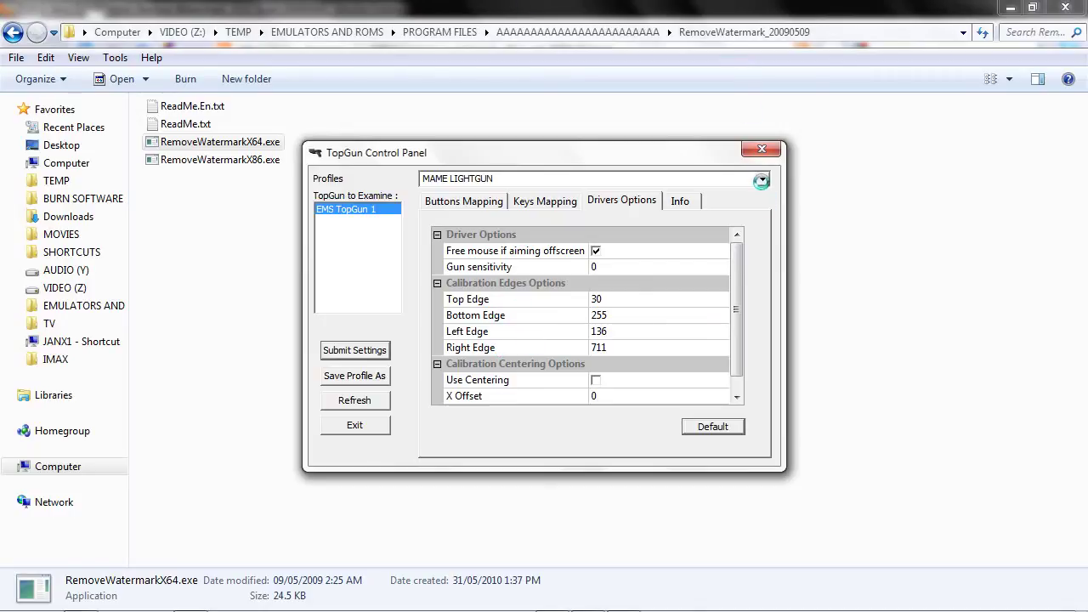
{"action": "left_click", "coordinate": [762, 178]}
Load the default profile and submit its settings to the gun
{"action": "left_click", "coordinate": [517, 194]}
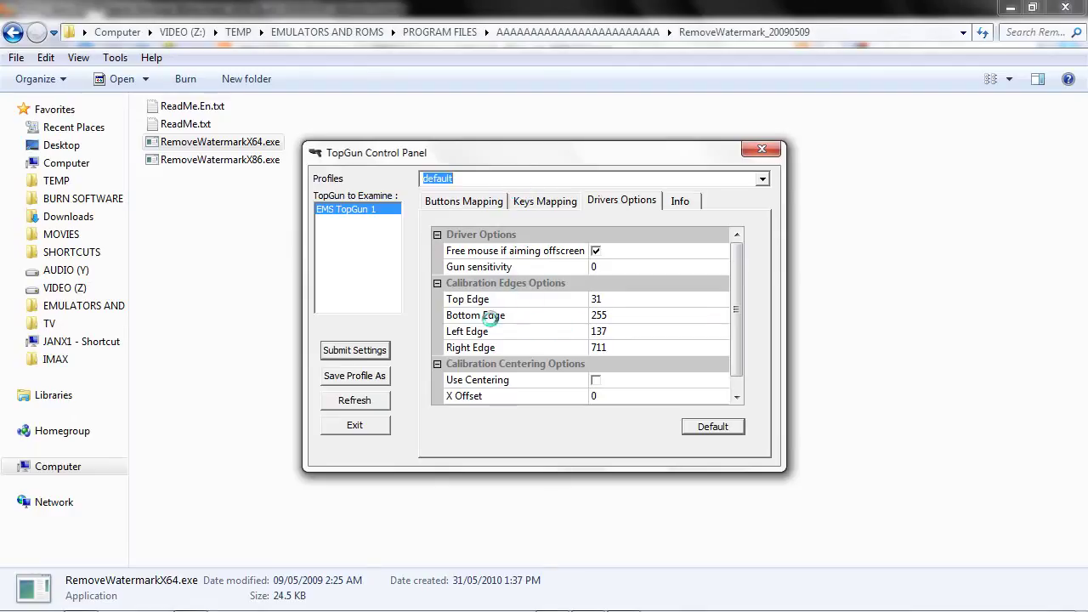
{"action": "left_click", "coordinate": [357, 350]}
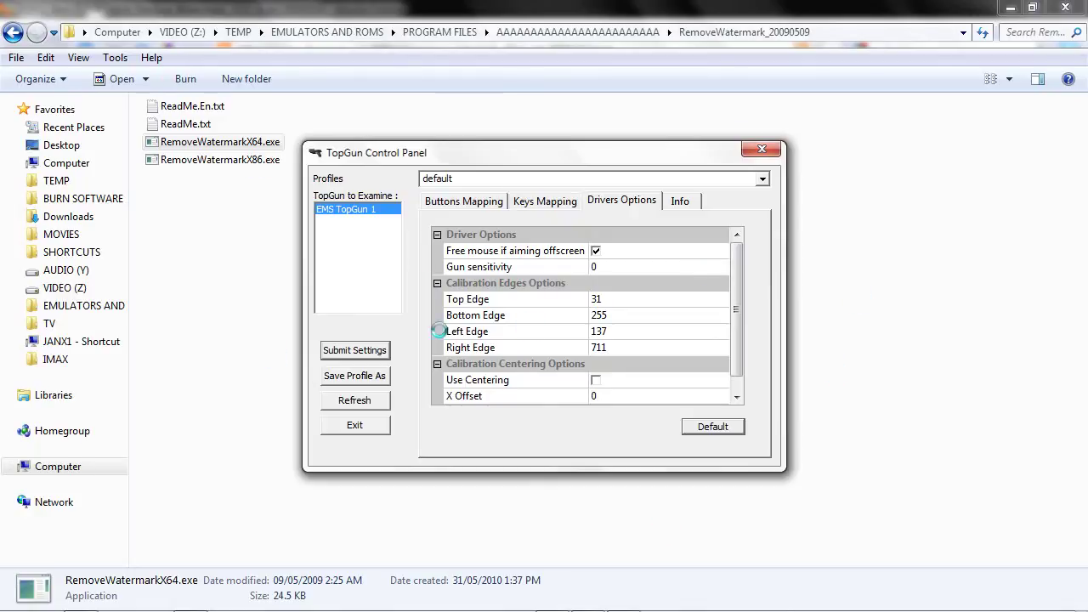
{"action": "mouse_move", "coordinate": [481, 602]}
Load the MAME LIGHTGUN profile and submit its calibration settings to EMS TopGun 1
{"action": "left_click", "coordinate": [762, 178]}
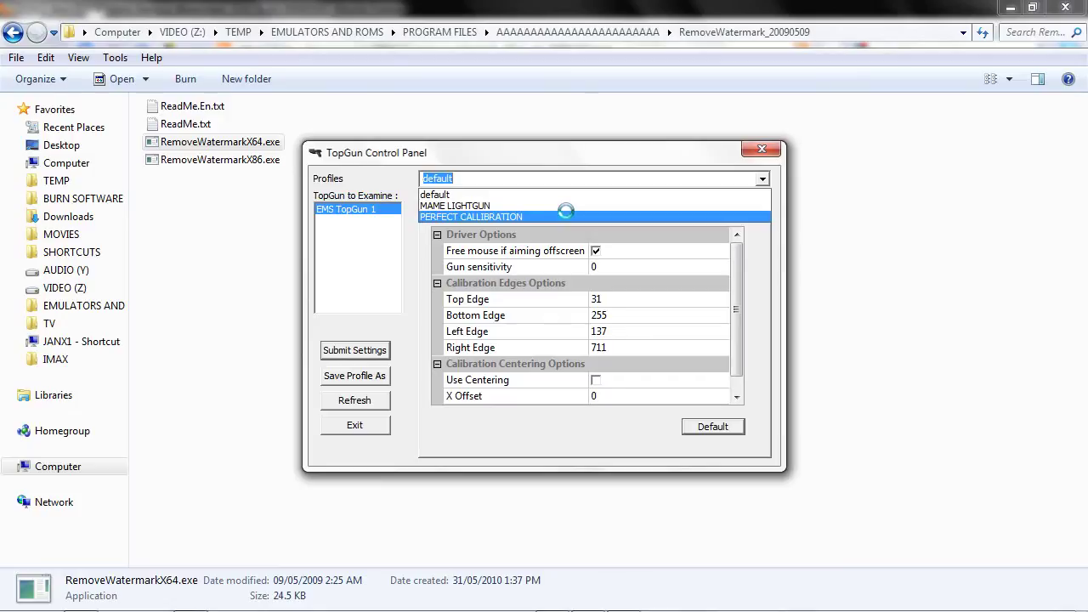
{"action": "left_click", "coordinate": [540, 205]}
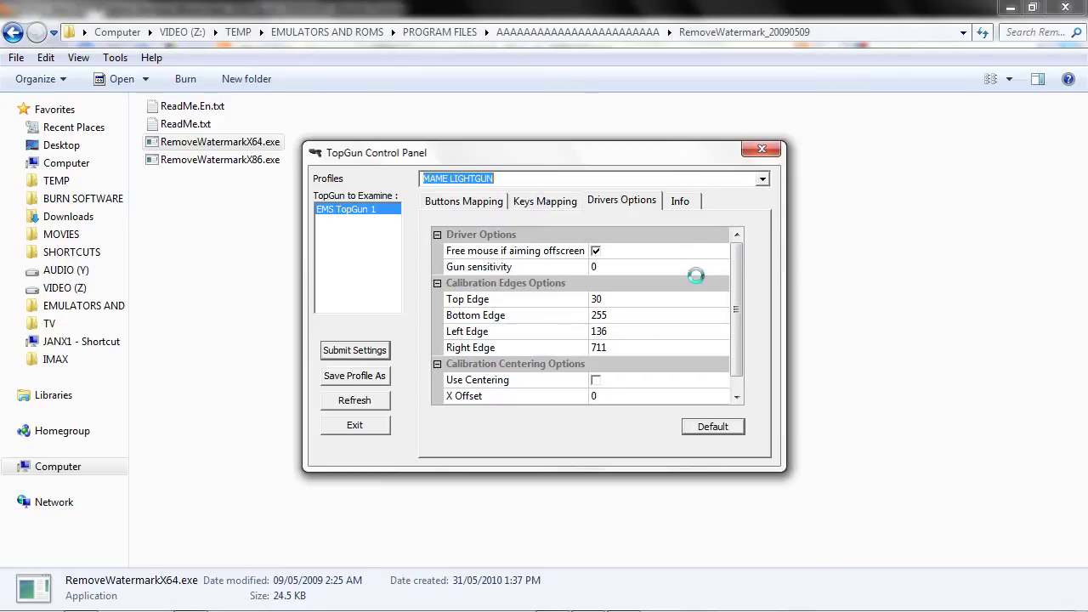
{"action": "left_click", "coordinate": [355, 350]}
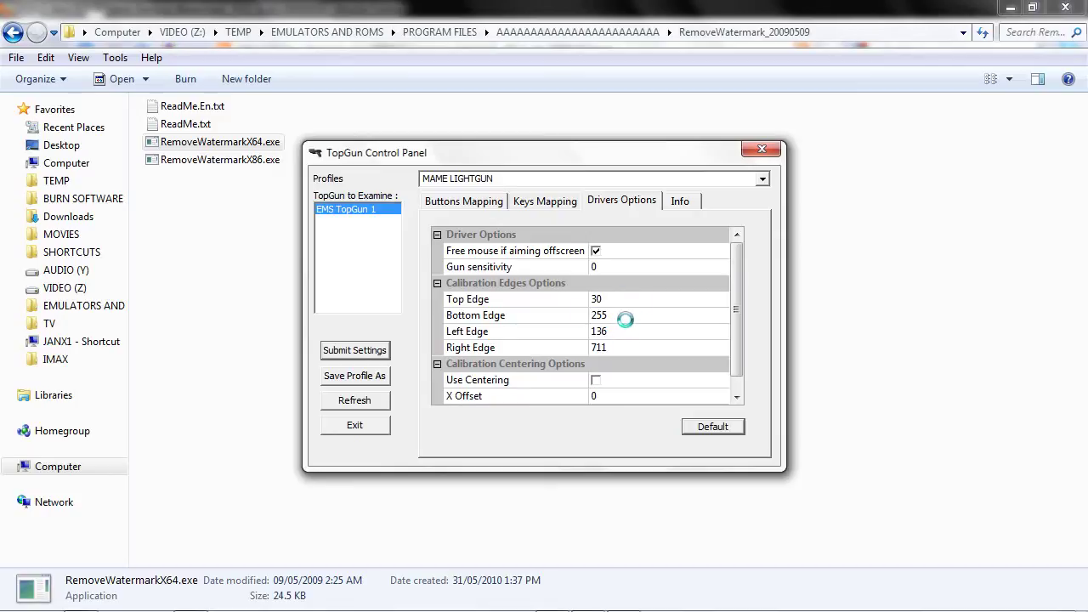
{"action": "left_click", "coordinate": [348, 347]}
{"action": "left_click", "coordinate": [763, 179]}
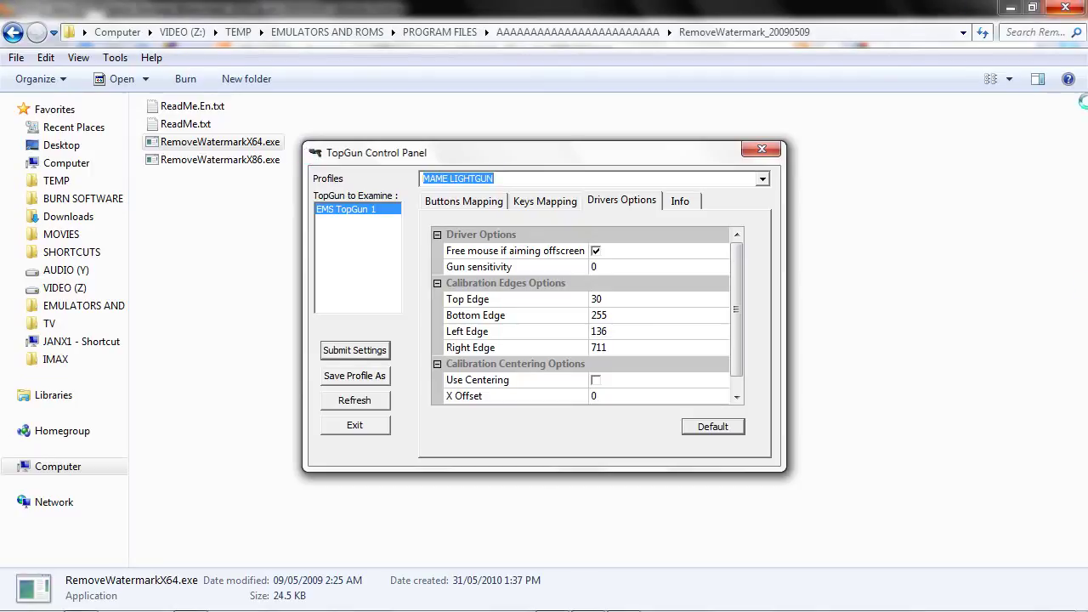
Close TopGun Control Panel with the MAME LIGHTGUN calibration still applied
{"action": "mouse_move", "coordinate": [556, 603]}
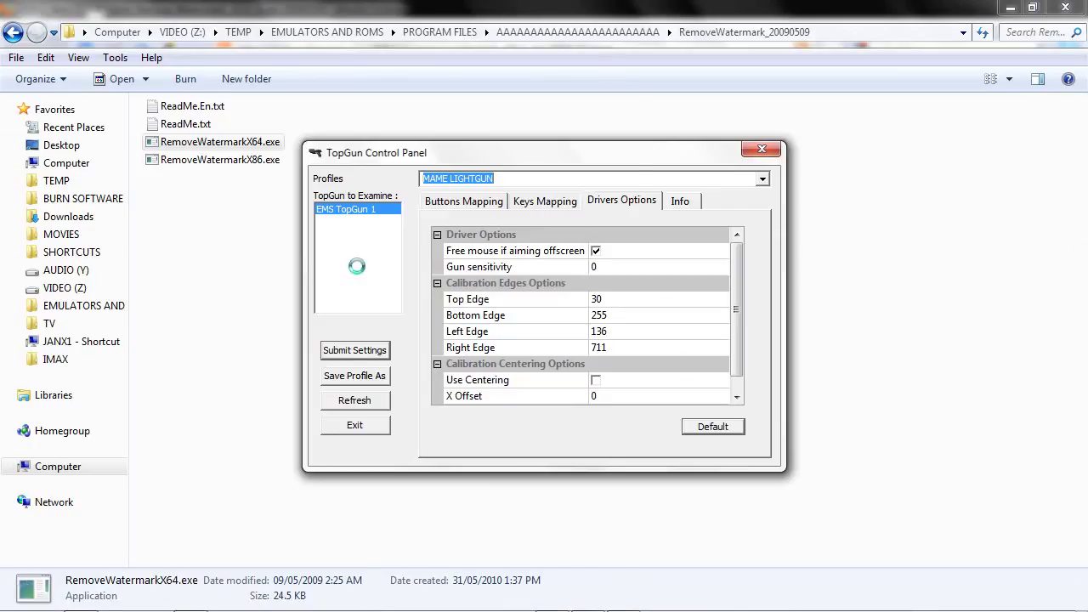
{"action": "left_click", "coordinate": [766, 153]}
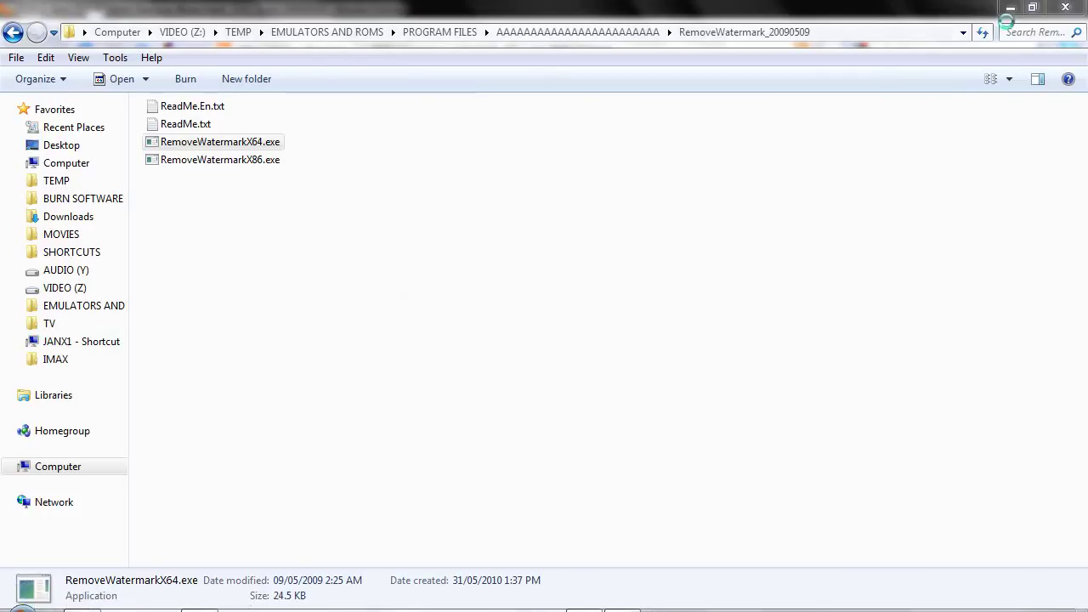
Minimize Explorer and switch Firefox to the YouTube My Videos page
{"action": "left_click", "coordinate": [1009, 9]}
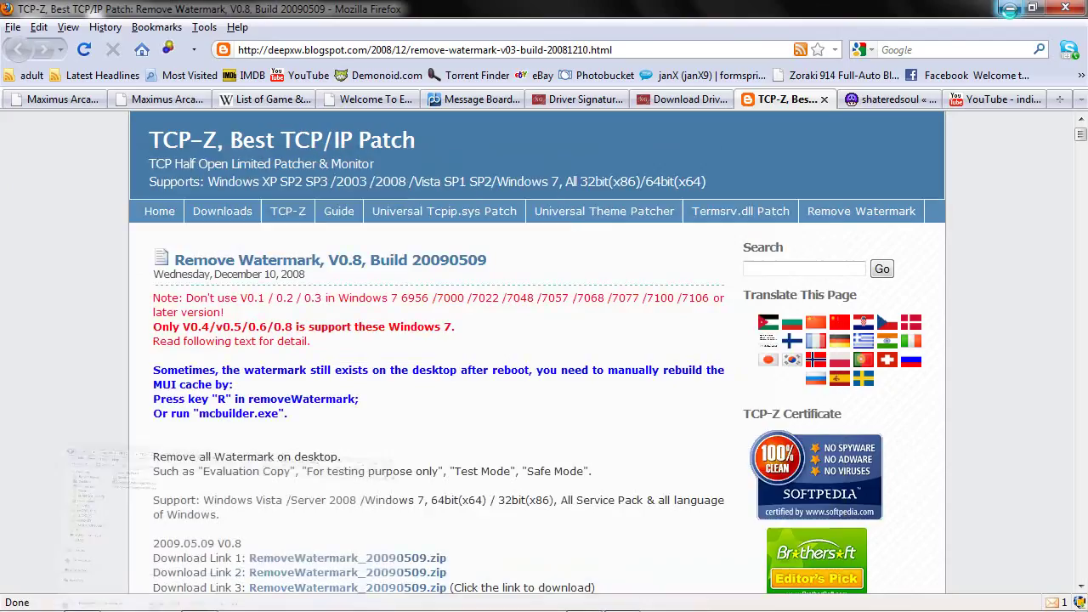
{"action": "left_click", "coordinate": [991, 100]}
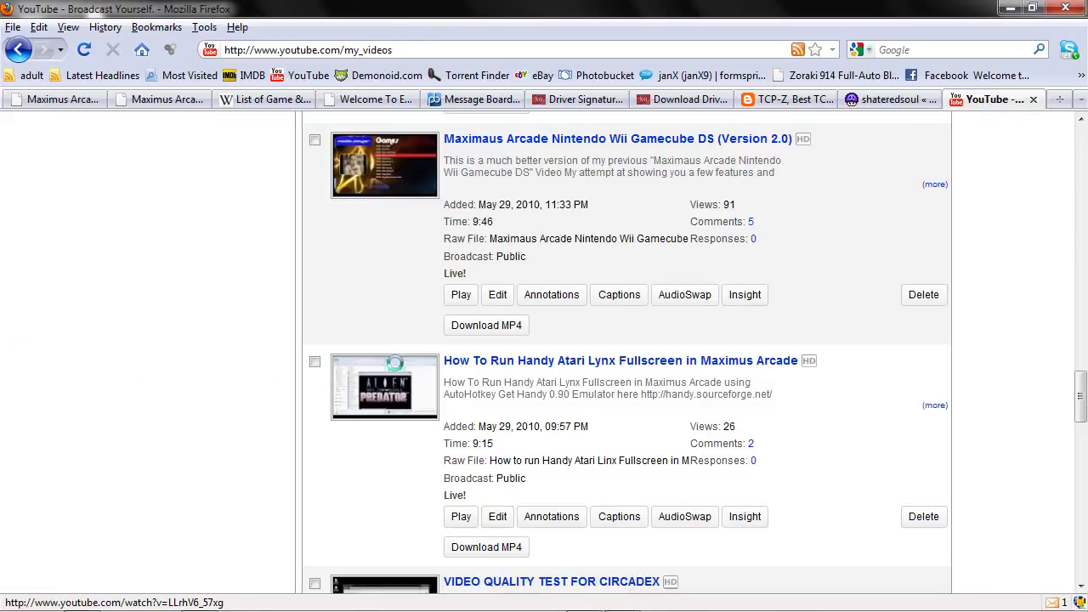
{"action": "scroll", "coordinate": [760, 351], "scroll_direction": "up", "scroll_amount": 2}
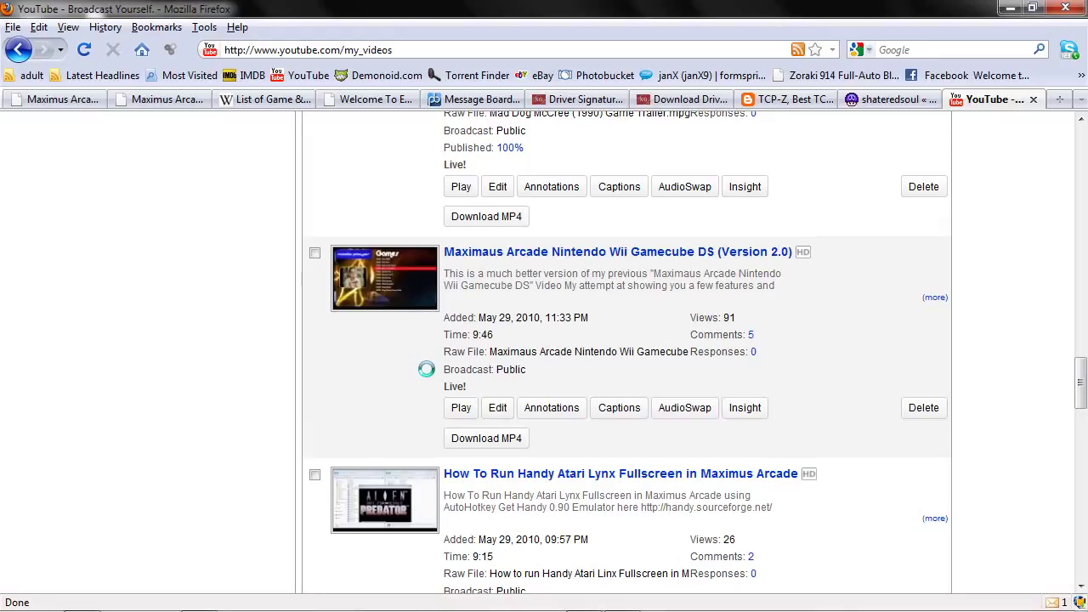
{"action": "scroll", "coordinate": [450, 371], "scroll_direction": "up", "scroll_amount": 1}
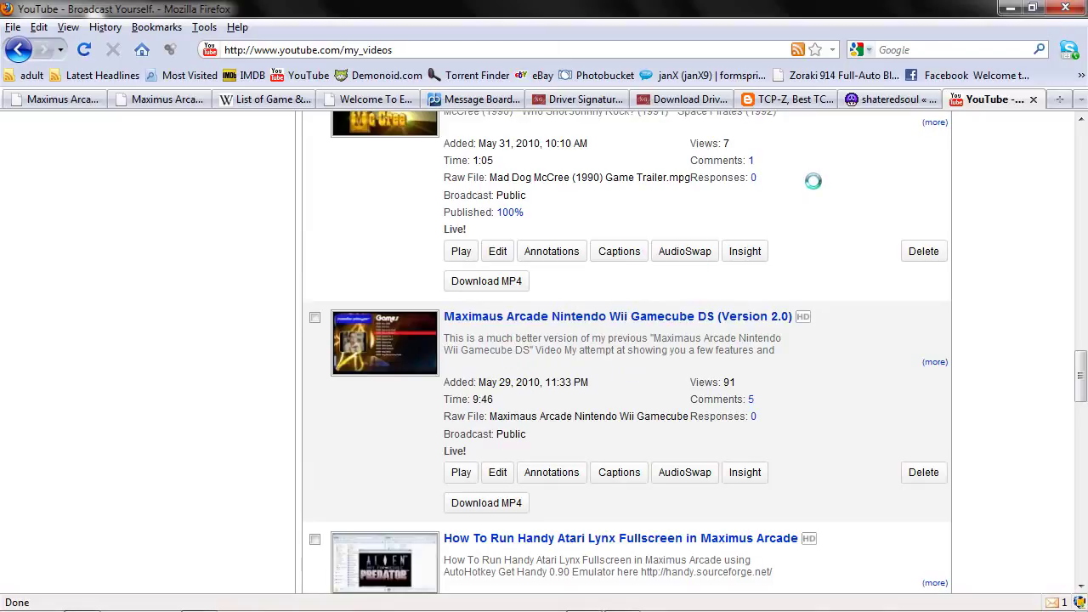
{"action": "left_click", "coordinate": [900, 98]}
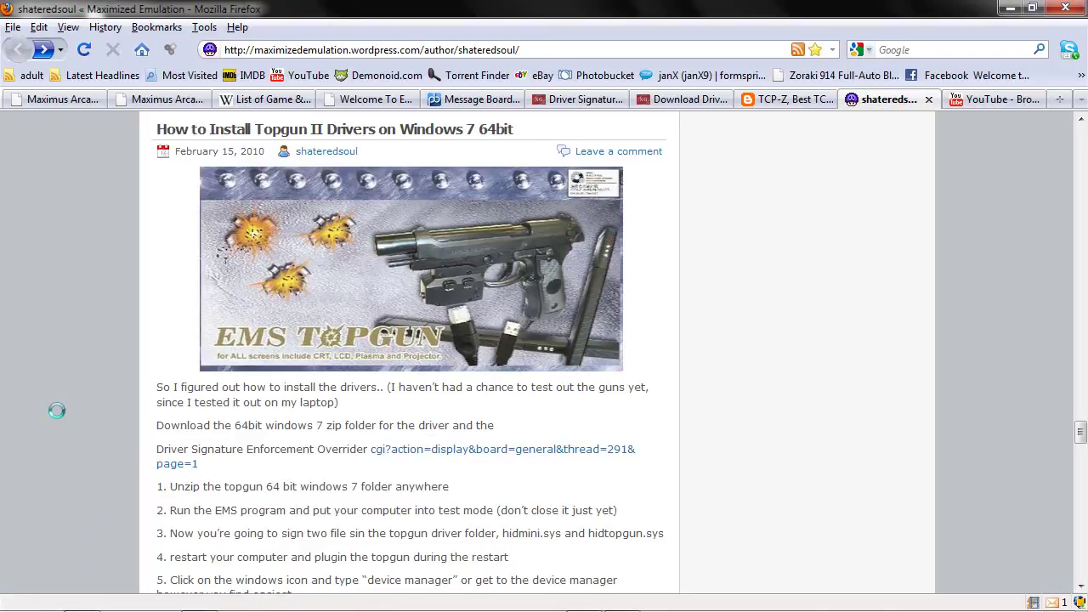
{"action": "scroll", "coordinate": [57, 410], "scroll_direction": "up", "scroll_amount": 15}
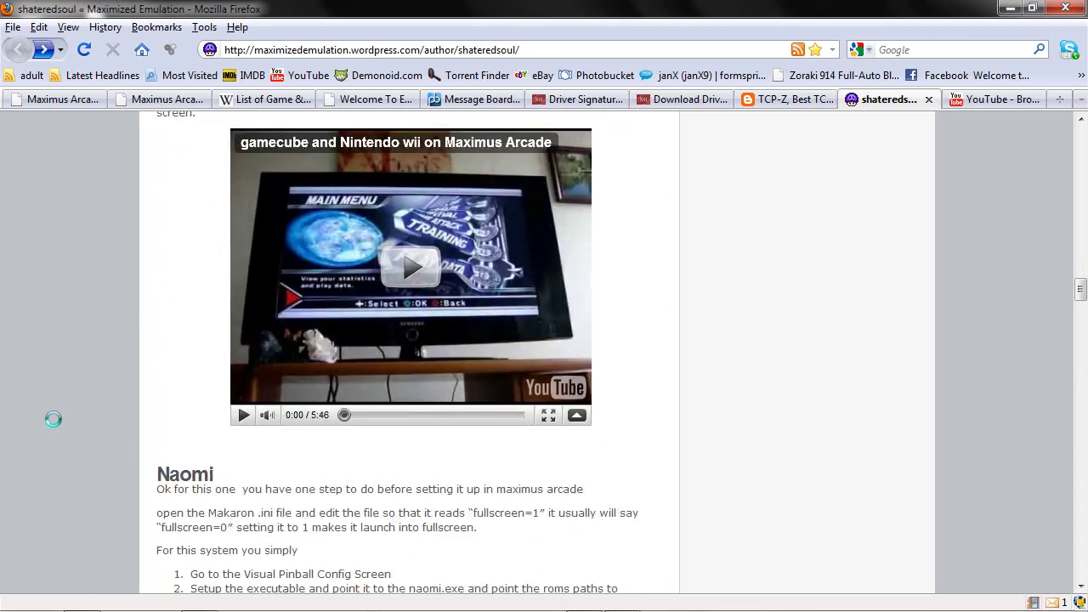
{"action": "scroll", "coordinate": [53, 419], "scroll_direction": "down", "scroll_amount": 20}
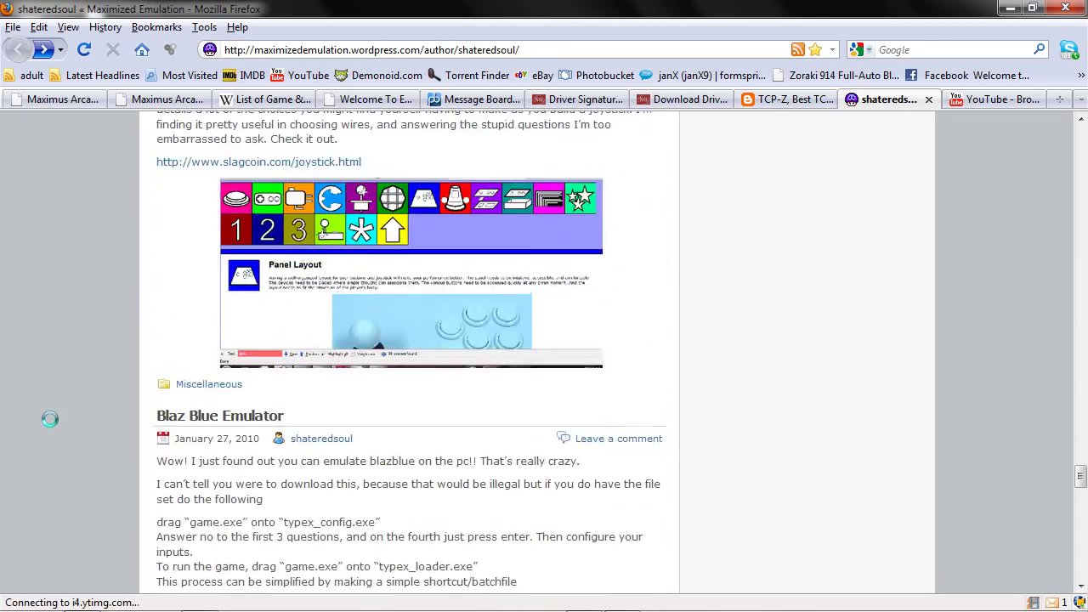
{"action": "scroll", "coordinate": [50, 418], "scroll_direction": "up", "scroll_amount": 12}
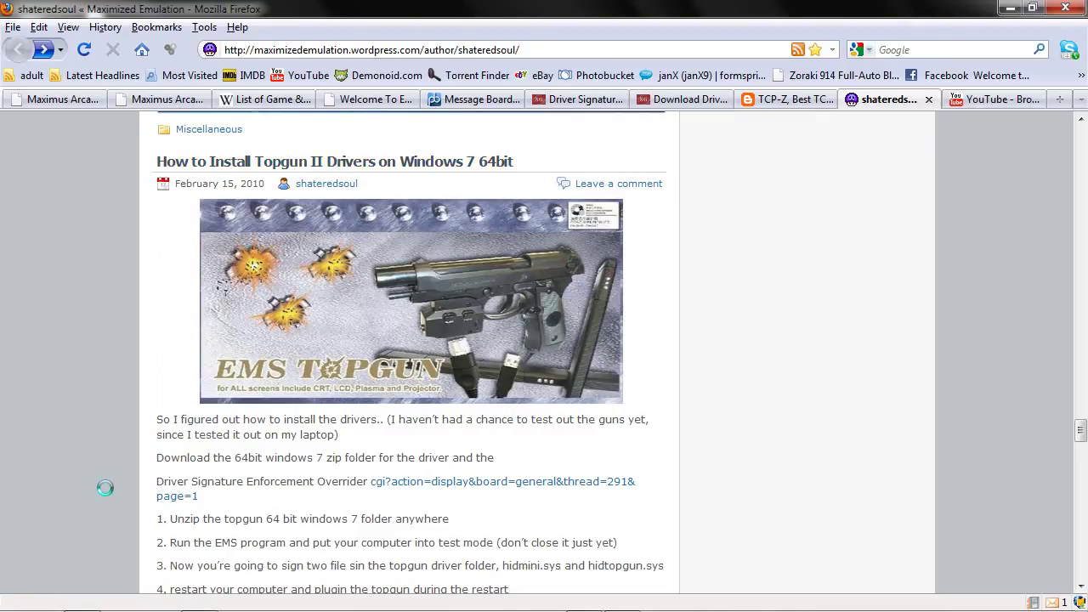
{"action": "scroll", "coordinate": [107, 489], "scroll_direction": "up", "scroll_amount": 20}
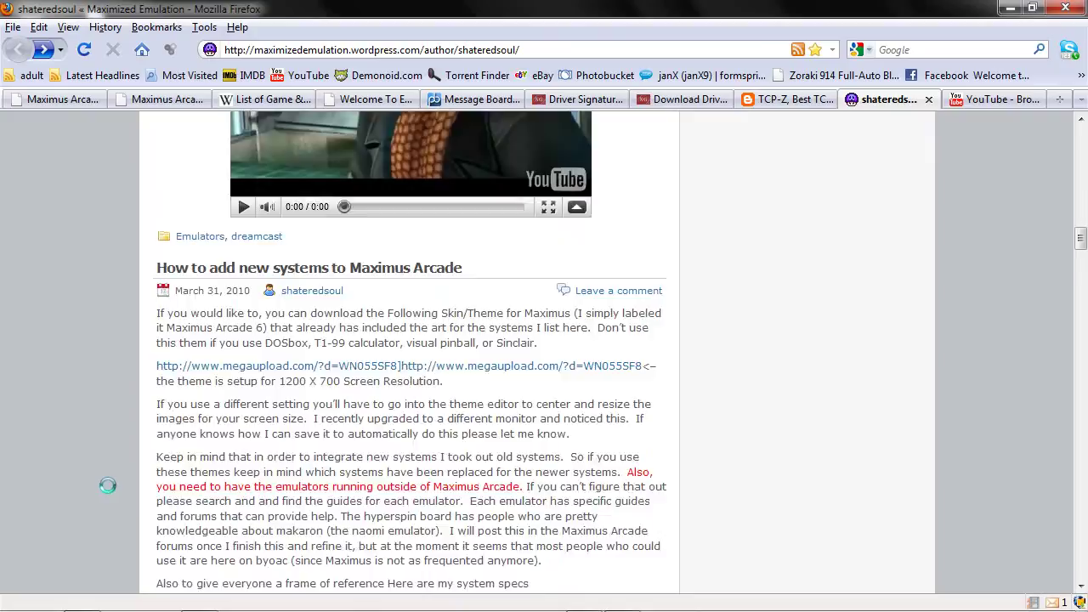
{"action": "scroll", "coordinate": [107, 485], "scroll_direction": "down", "scroll_amount": 9}
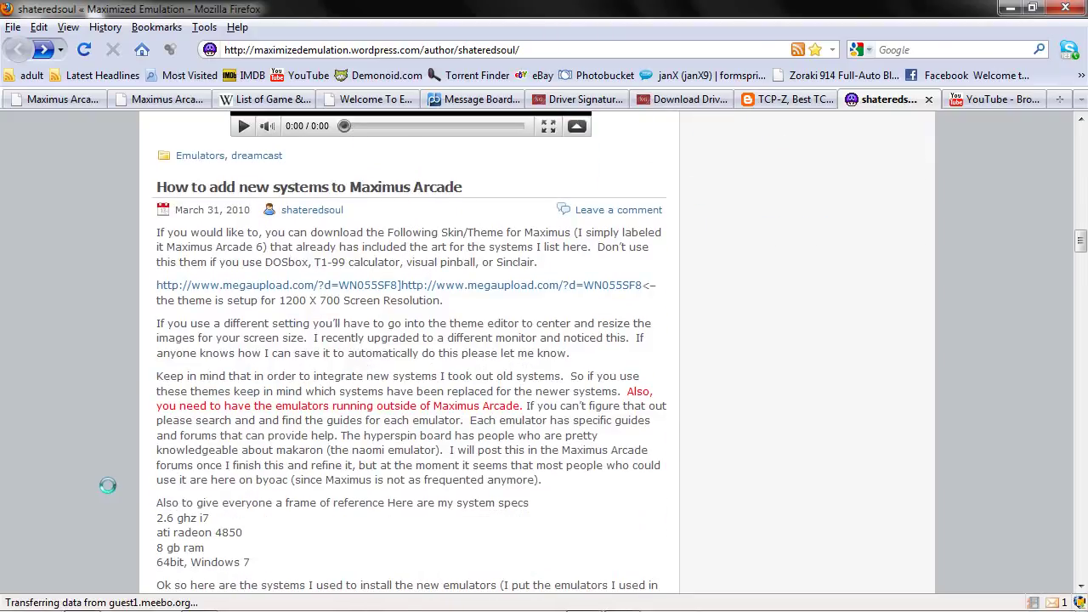
{"action": "left_click", "coordinate": [971, 99]}
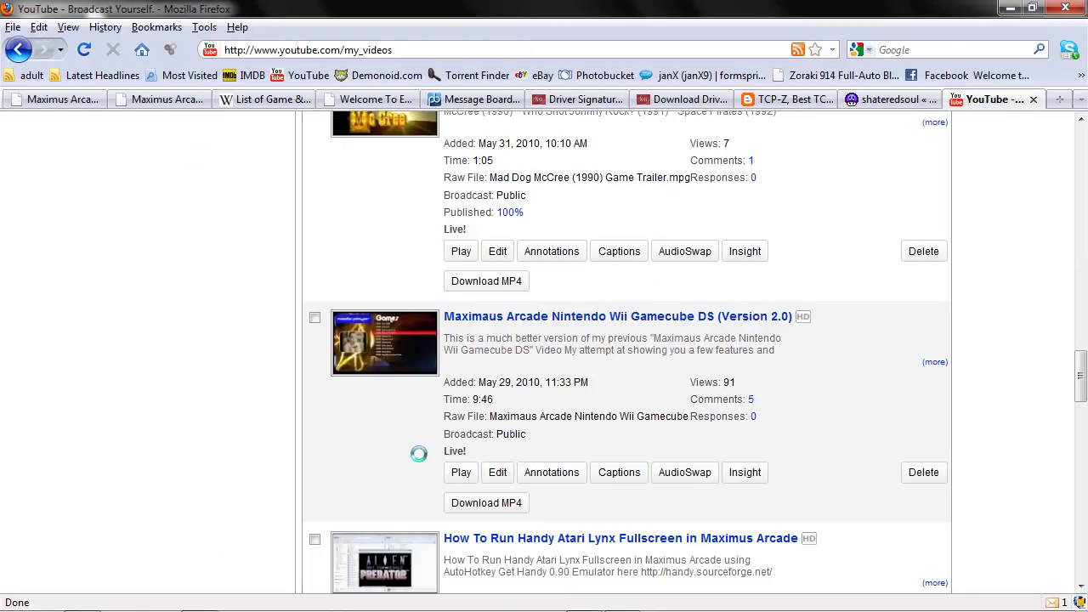
Return to the channel page showing 'gamecube and Nintendo wii on Maximus Arcade' and view its info
{"action": "key", "text": "BackSpace"}
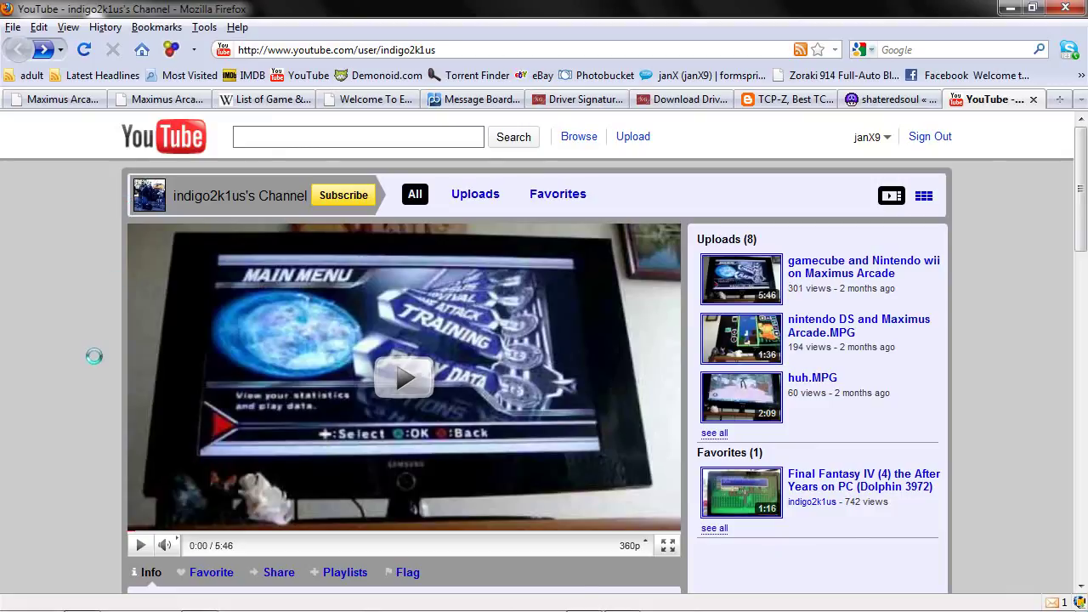
{"action": "scroll", "coordinate": [88, 352], "scroll_direction": "down", "scroll_amount": 2}
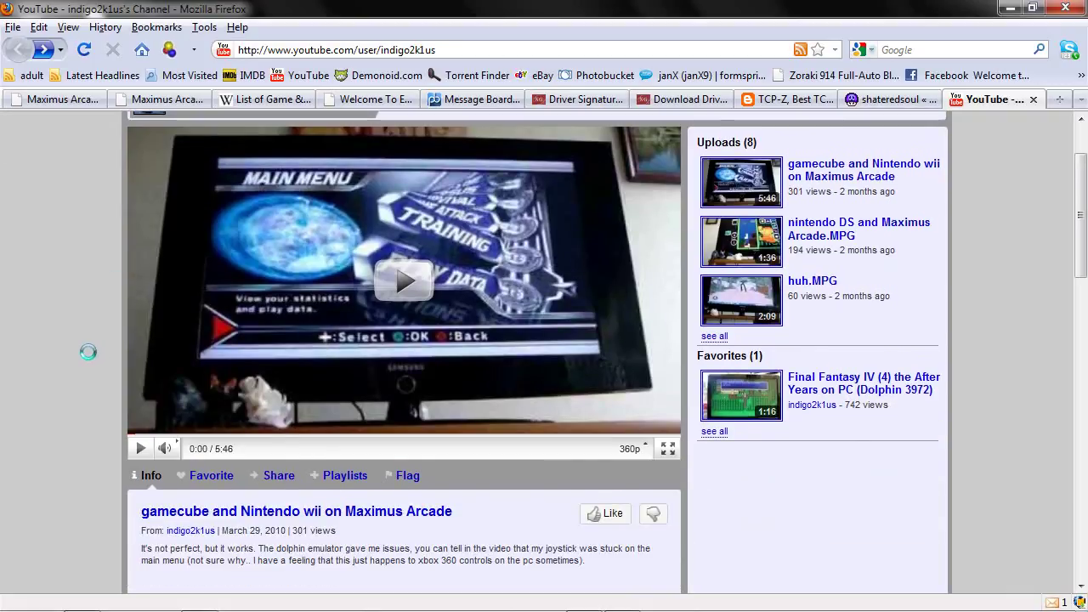